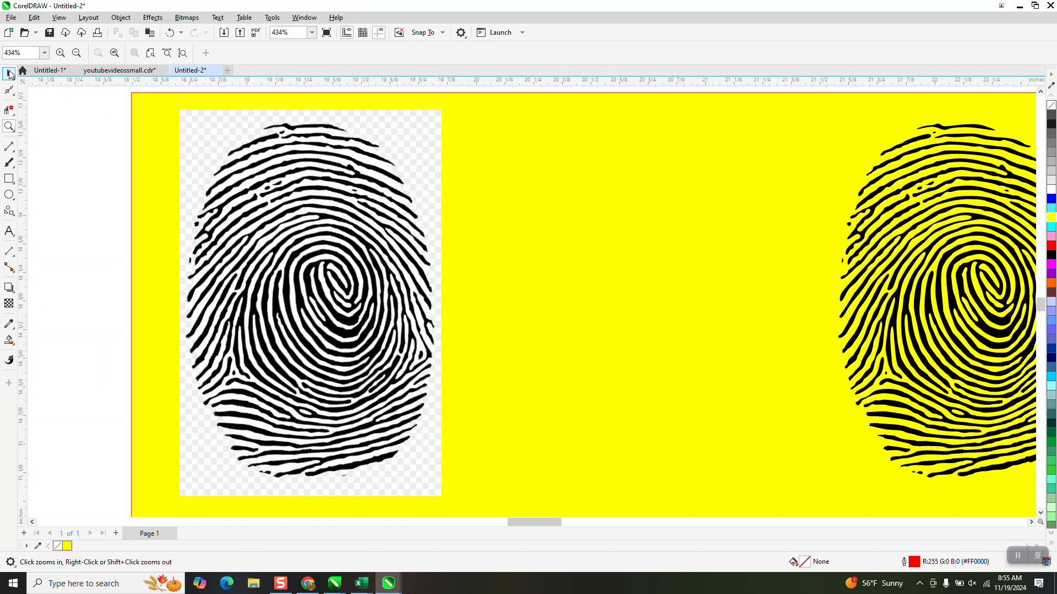
Switch to the browser to view the source fingerprint clipart image, and return to the Untitled-2 drawing in CorelDRAW
left_click(9, 74)
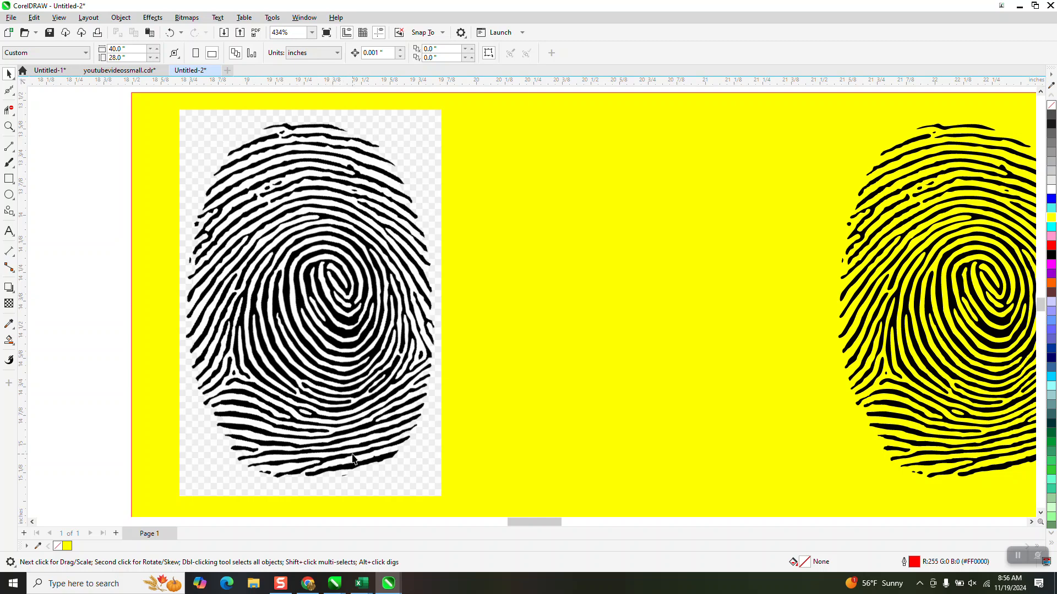
left_click(311, 579)
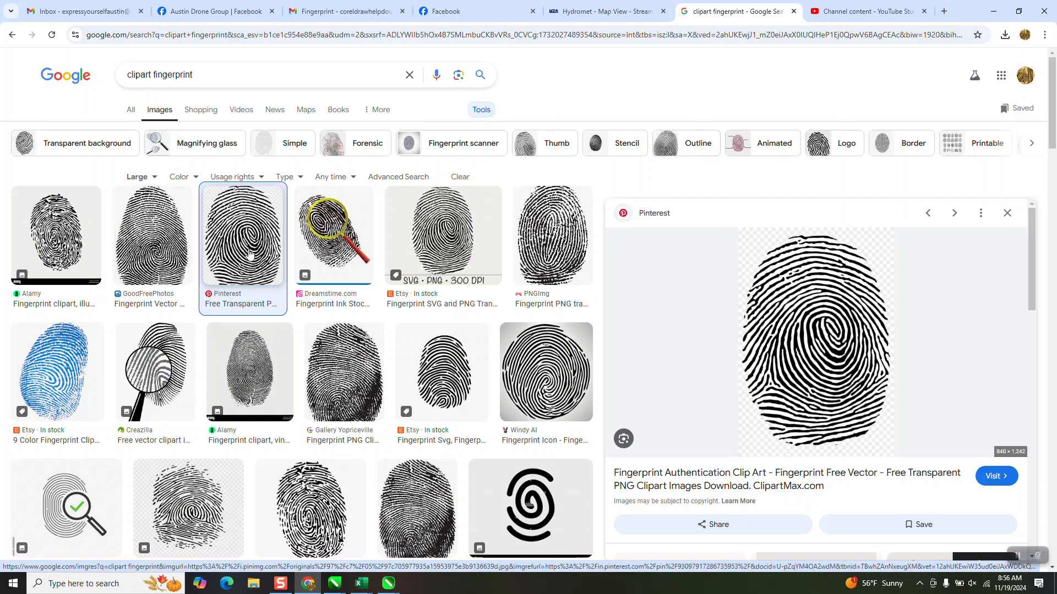
mouse_move(388, 582)
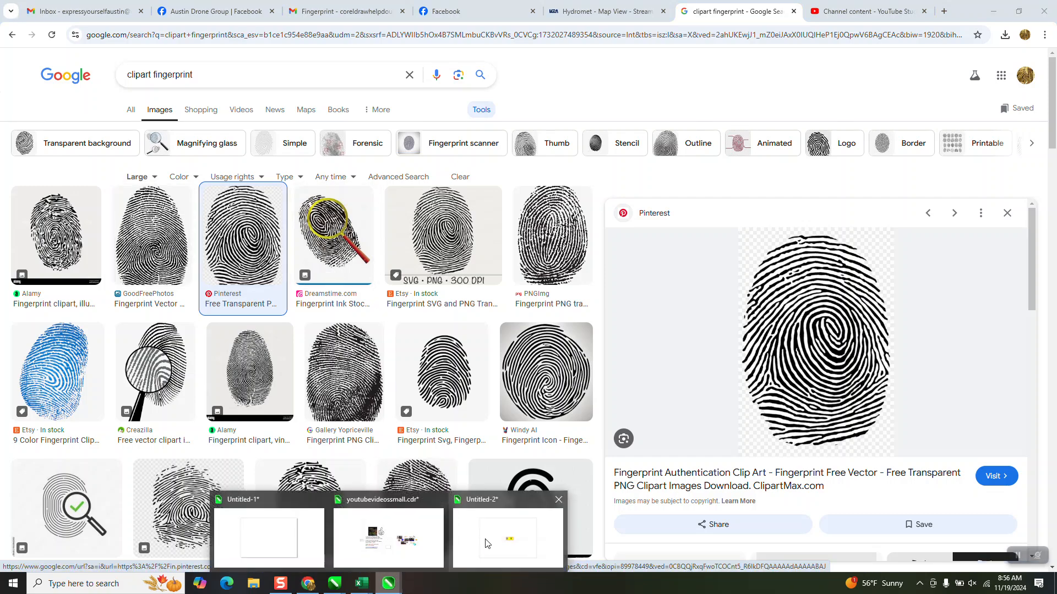
left_click(426, 529)
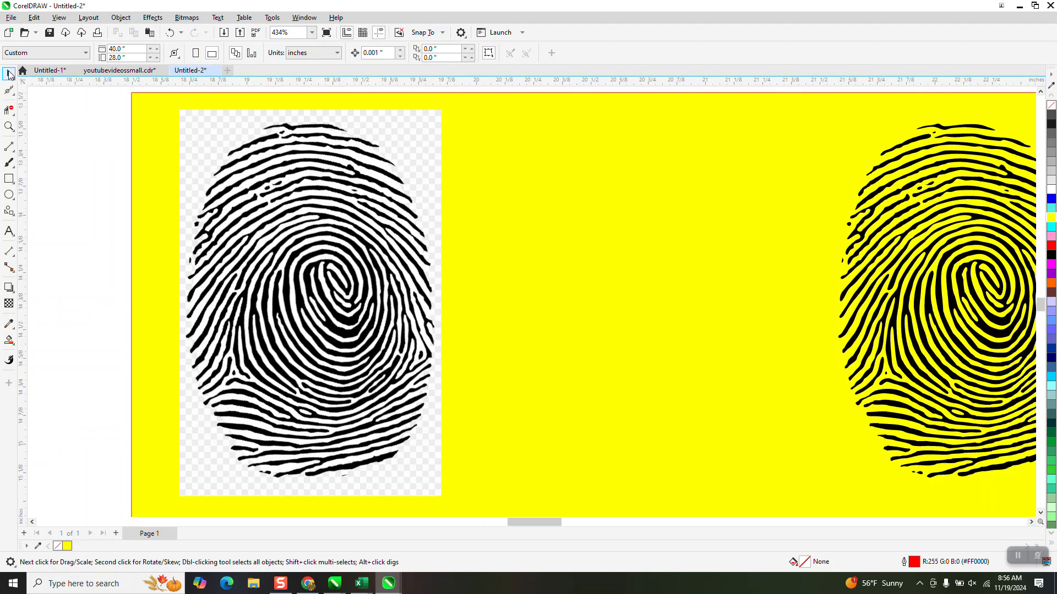
Outline-trace the fingerprint bitmap as Clipart with background color removal, and move the tracing onto the yellow area beside the bitmap
left_click(388, 180)
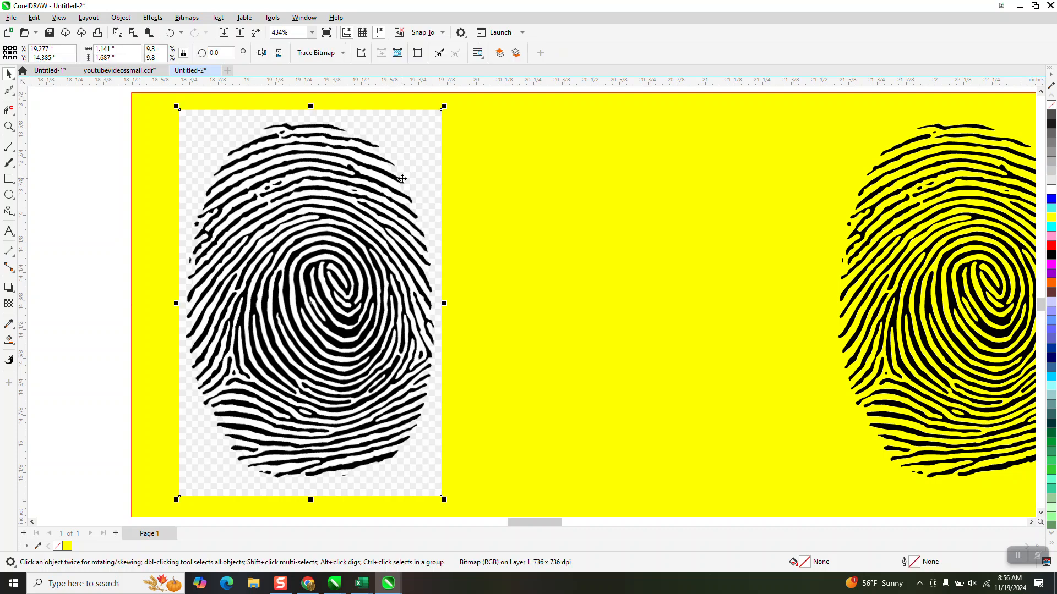
left_click(343, 53)
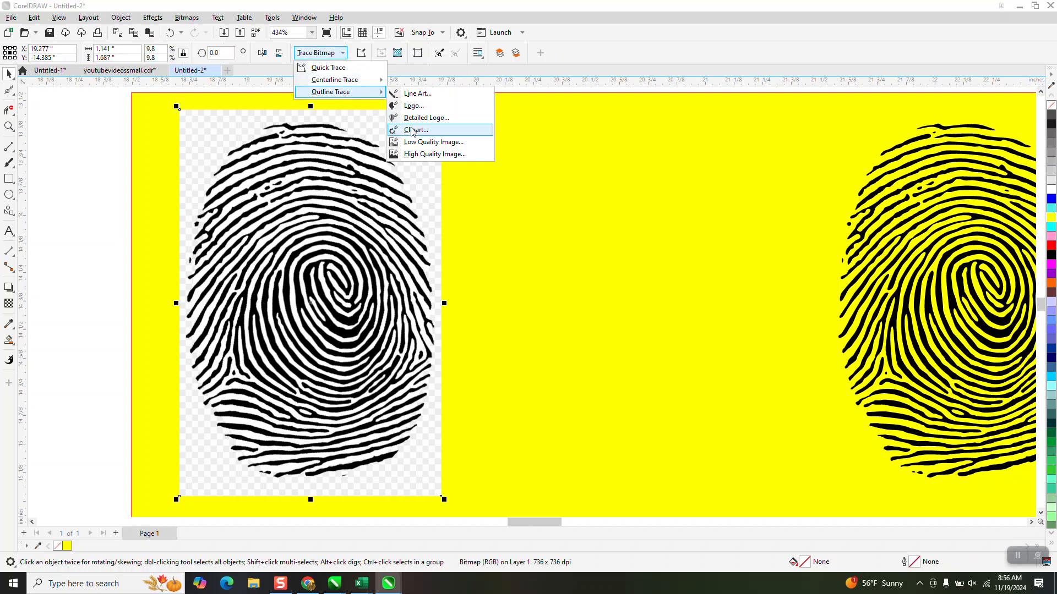
left_click(410, 133)
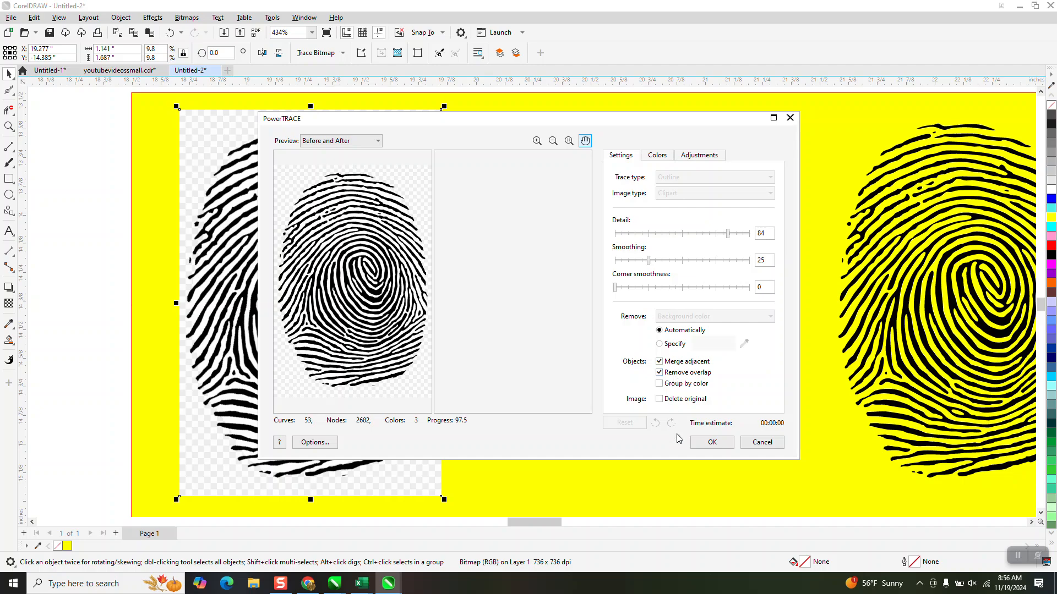
left_click(709, 448)
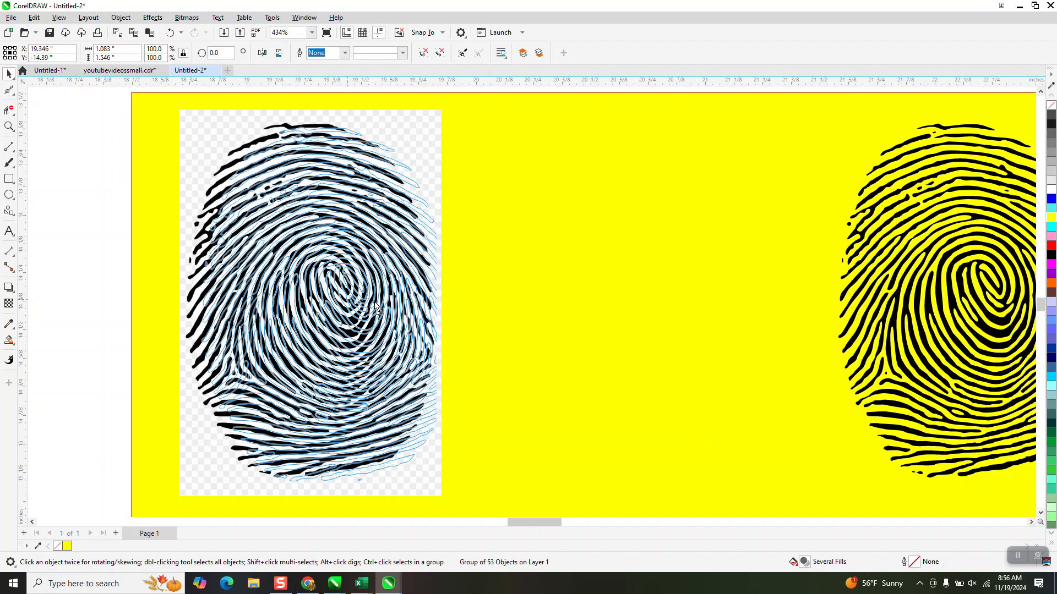
mouse_move(377, 308)
left_mouse_down()
mouse_move(609, 259)
mouse_move(625, 306)
mouse_move(651, 308)
left_mouse_up()
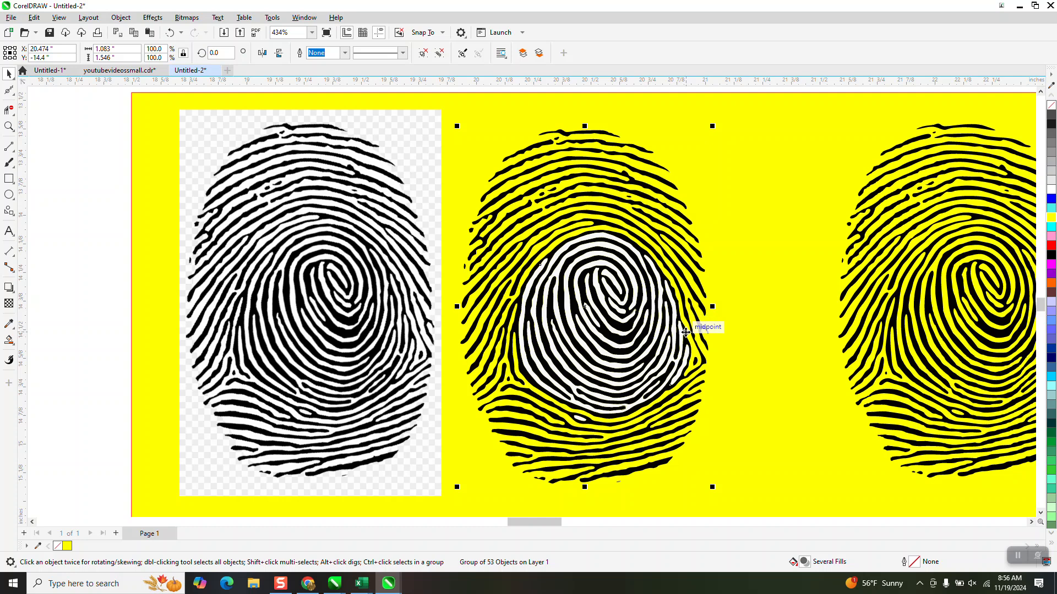
Inspect the upper ridges of the tracing up close and delete the tracing
left_click(9, 126)
left_click_drag(583, 207, 696, 269)
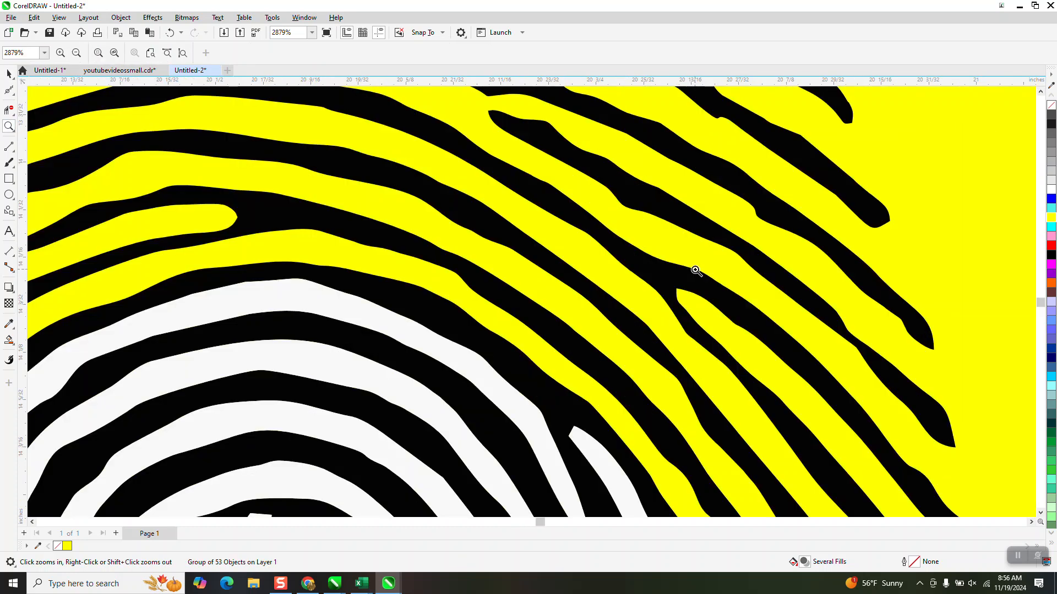
scroll(674, 251, "down", 5)
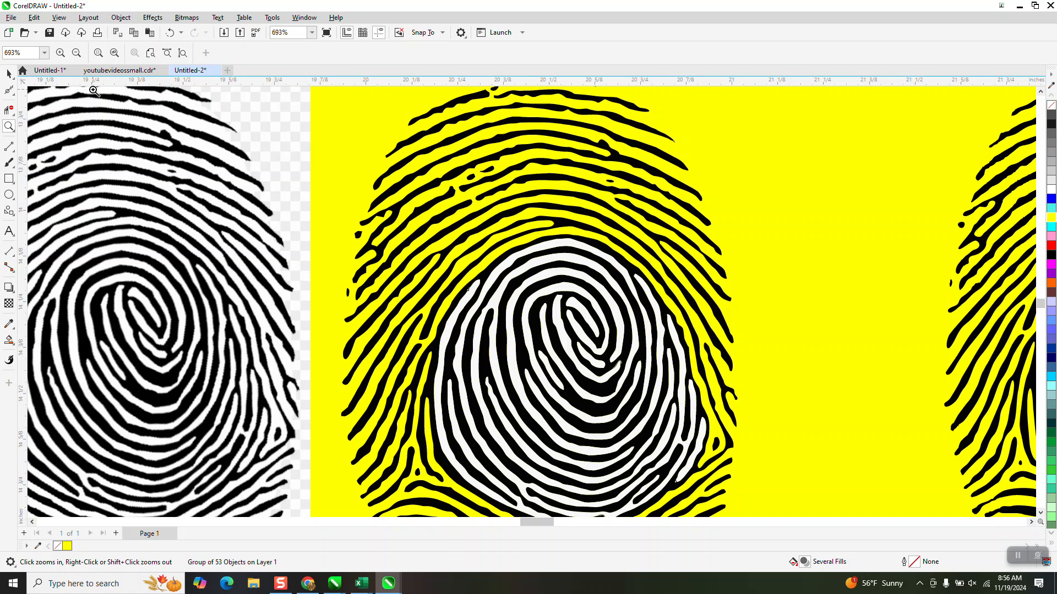
left_click(9, 73)
scroll(503, 209, "down", 2)
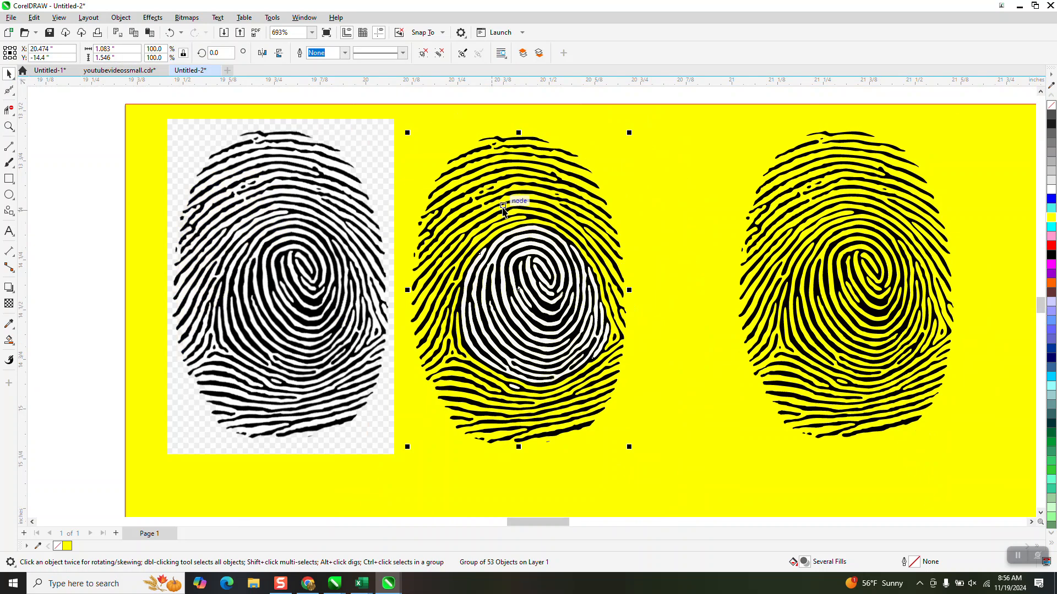
key("Delete")
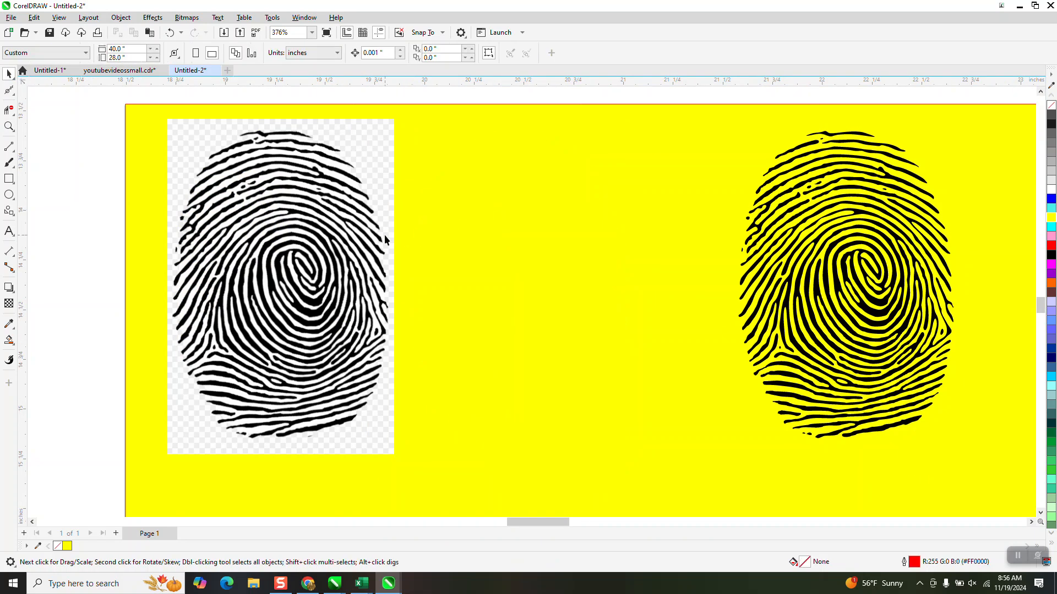
Retrace the fingerprint bitmap as a Clipart outline with color removed from the entire image, and place the tracing beside the bitmap
left_click(358, 244)
left_click(339, 53)
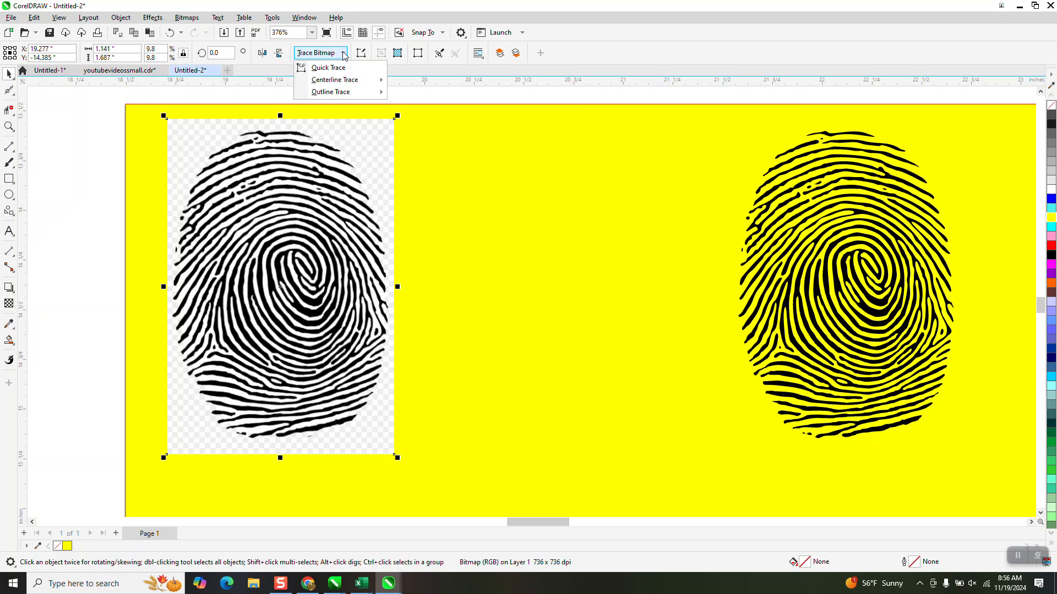
mouse_move(352, 91)
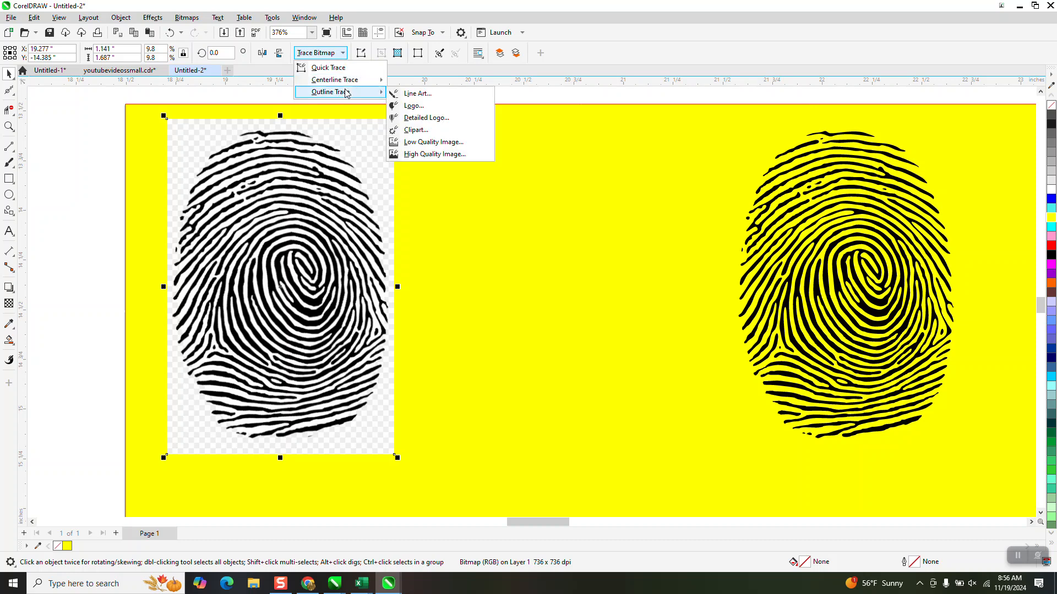
left_click(418, 130)
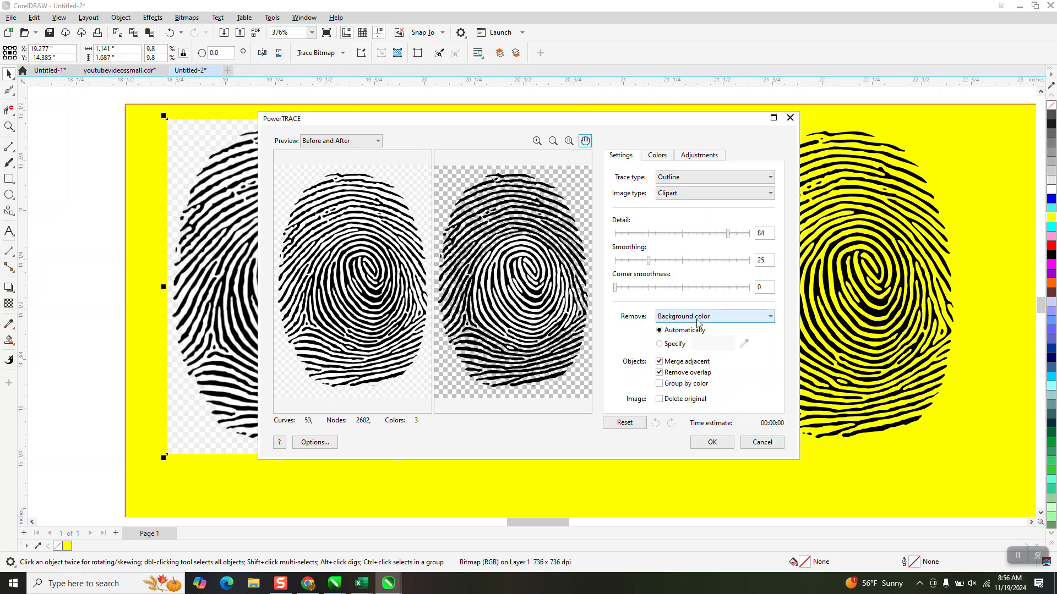
left_click(770, 317)
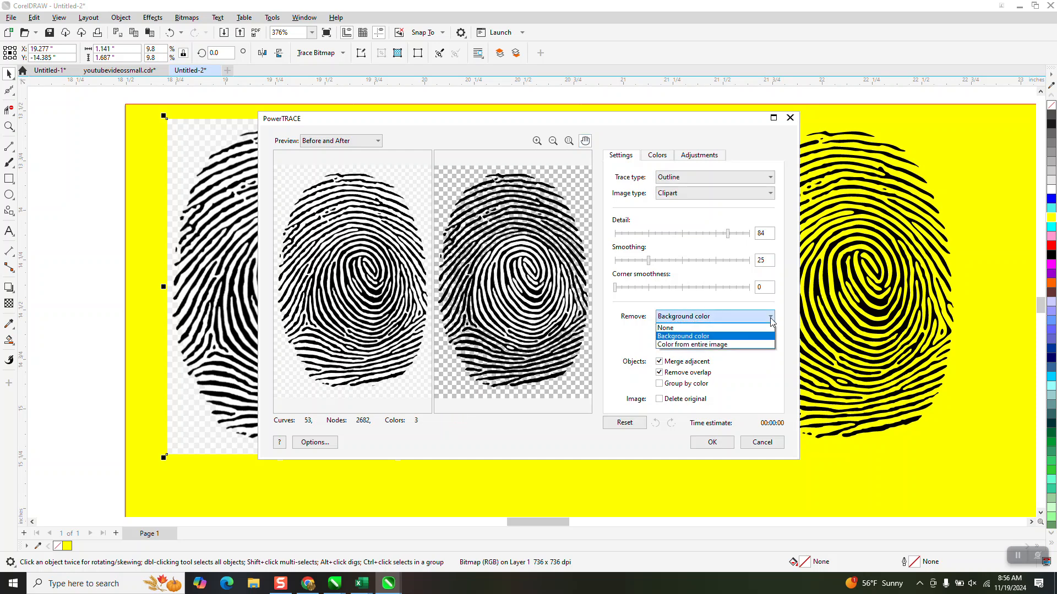
left_click(717, 346)
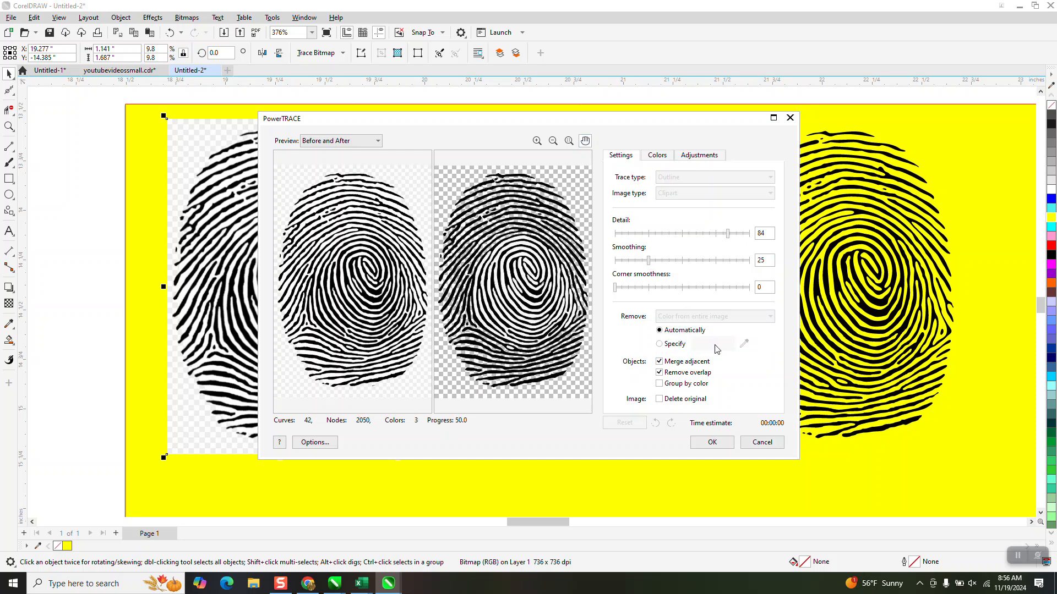
left_click(712, 442)
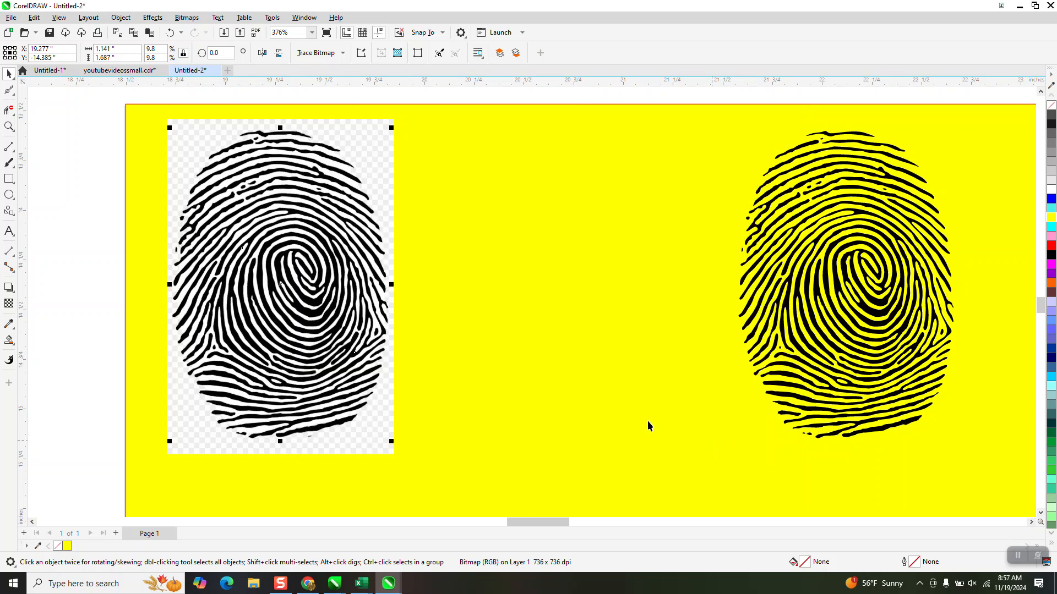
left_click_drag(321, 283, 561, 292)
Examine the central whorl of the new tracing up close for leftover color fragments
left_click(8, 126)
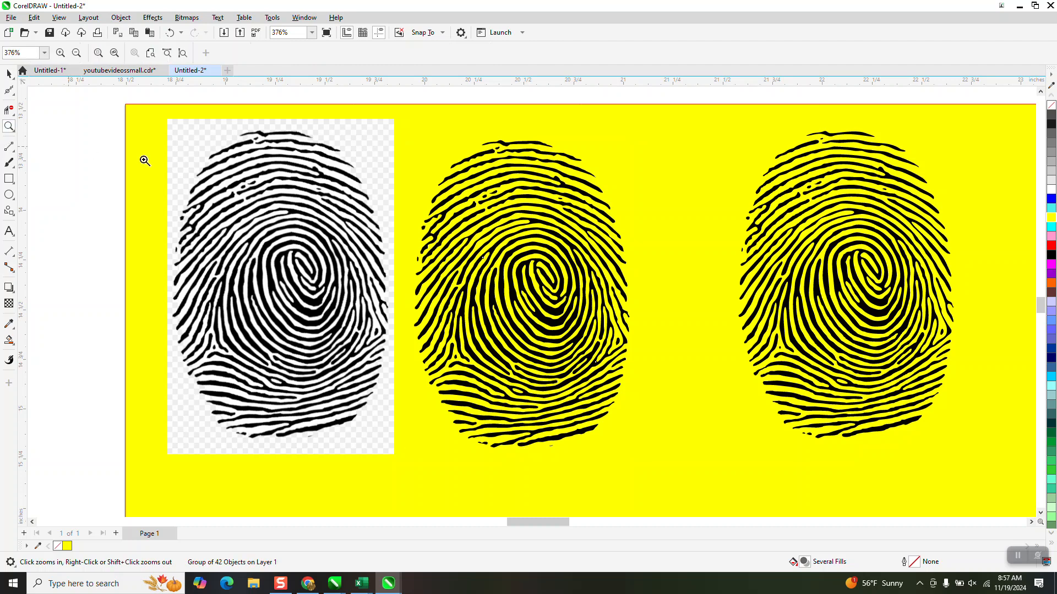
left_click_drag(518, 213, 673, 357)
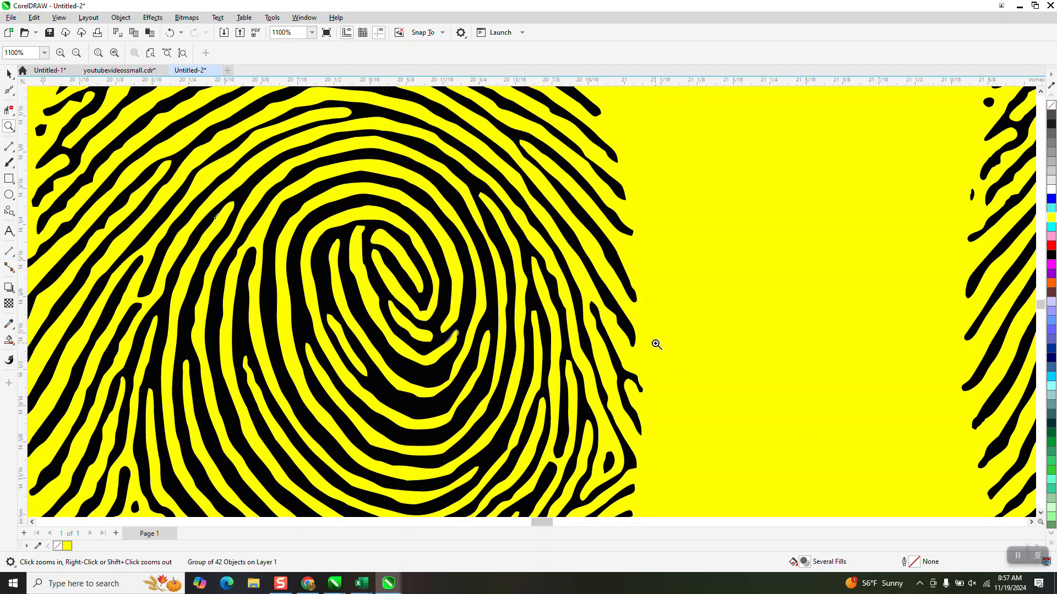
left_click_drag(426, 191, 714, 389)
scroll(616, 289, "down", 1)
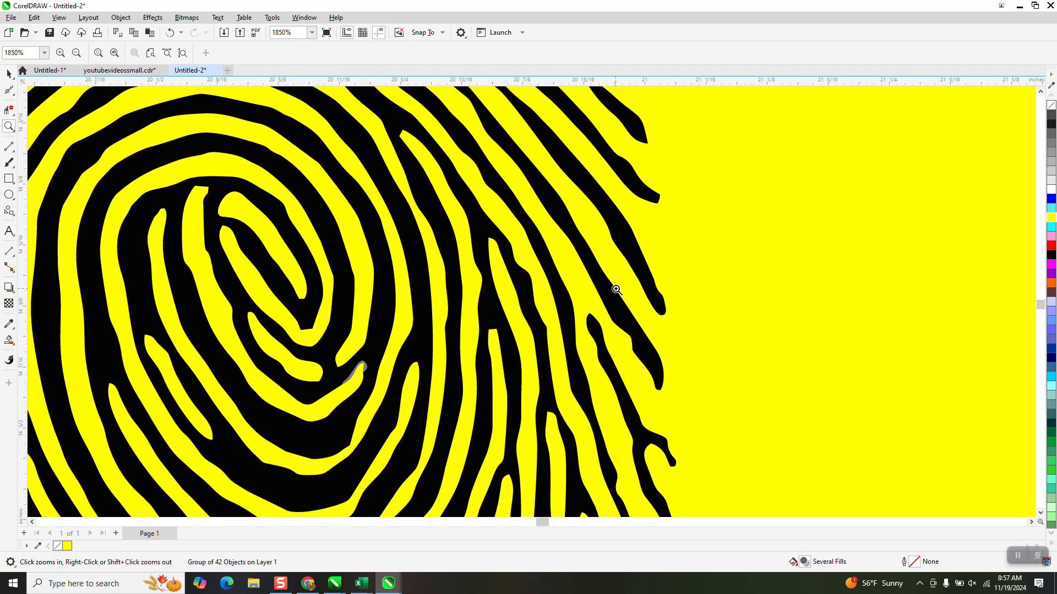
left_click_drag(343, 330, 419, 398)
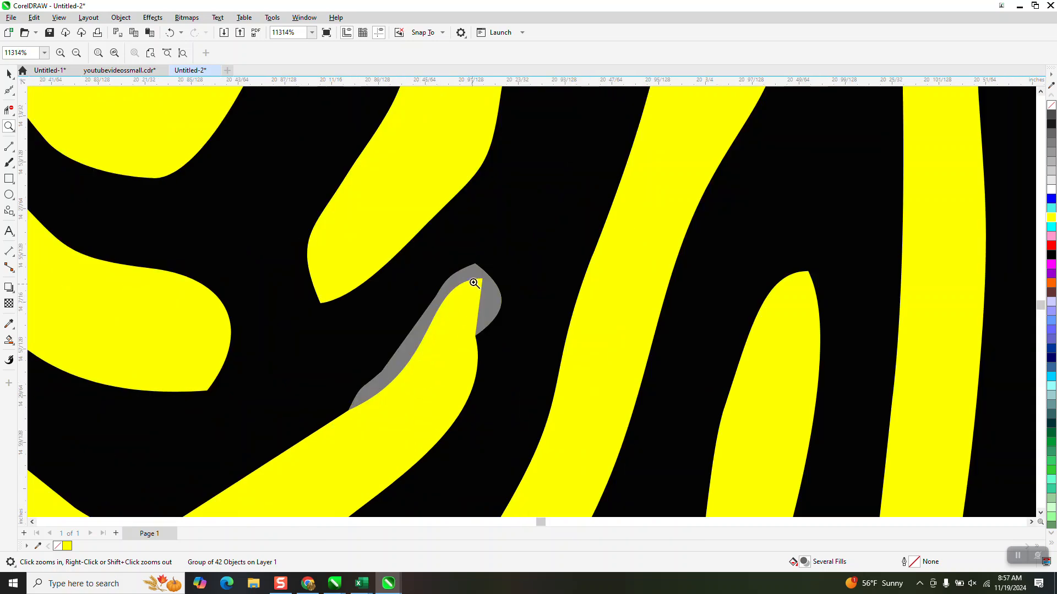
scroll(465, 275, "down", 3)
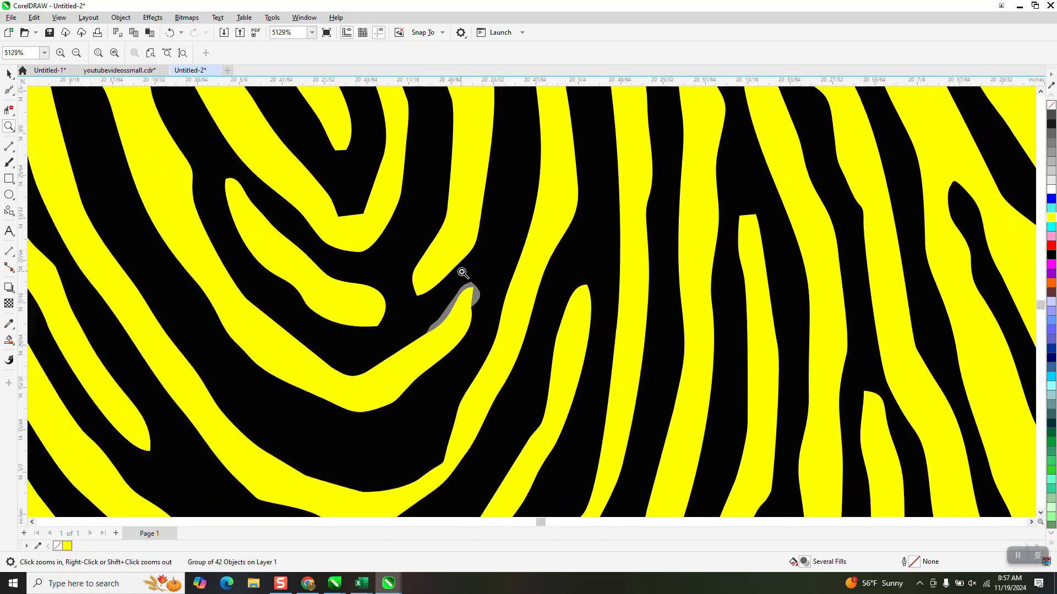
scroll(463, 273, "down", 6)
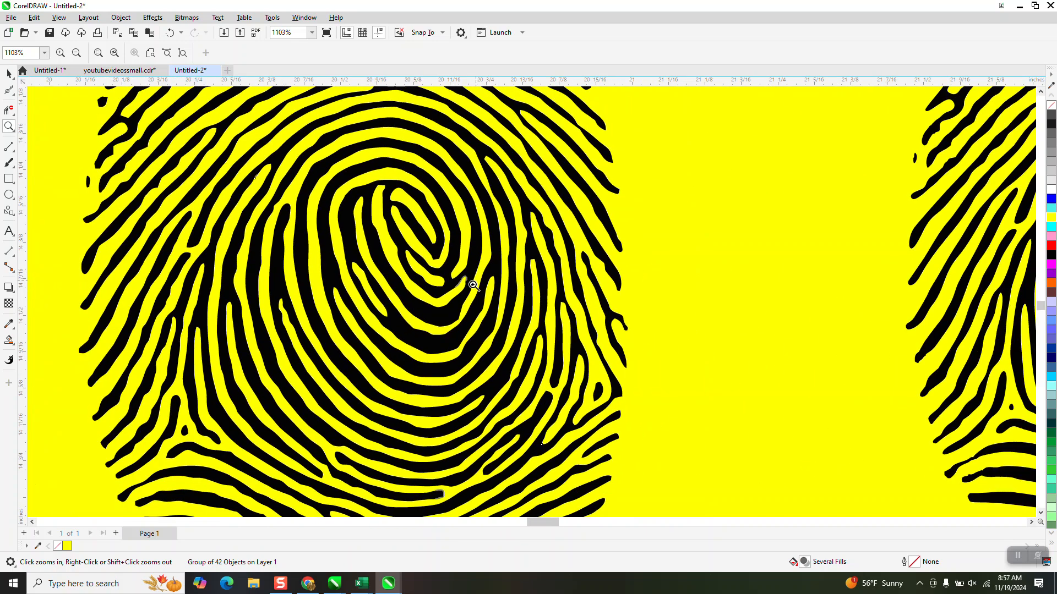
scroll(473, 285, "down", 2)
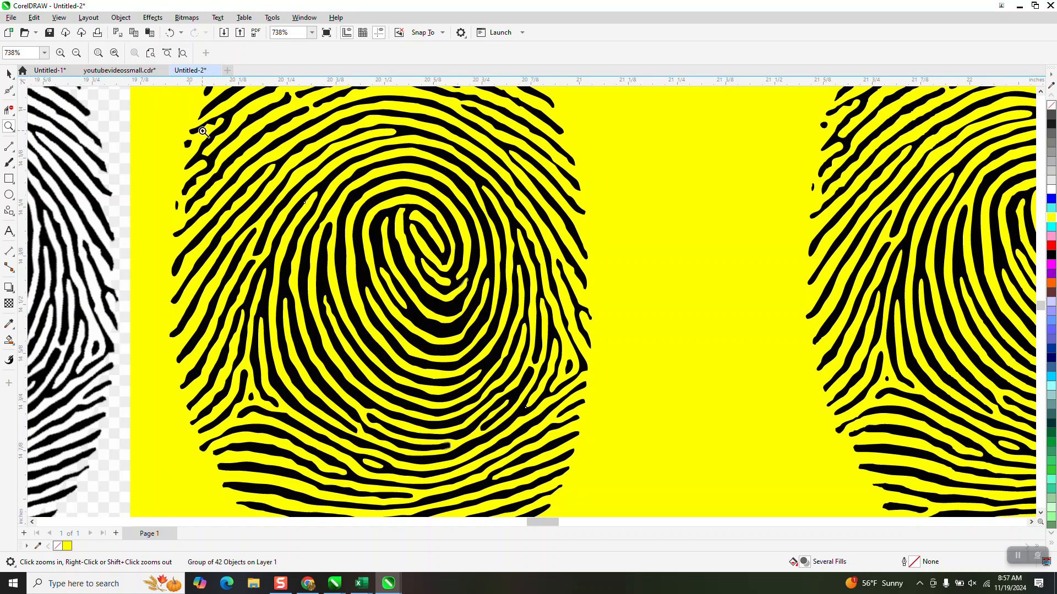
Examine the left edge and upper ridges of the new tracing for trace quality and stray fragments
left_click_drag(205, 132, 317, 203)
scroll(337, 218, "down", 5)
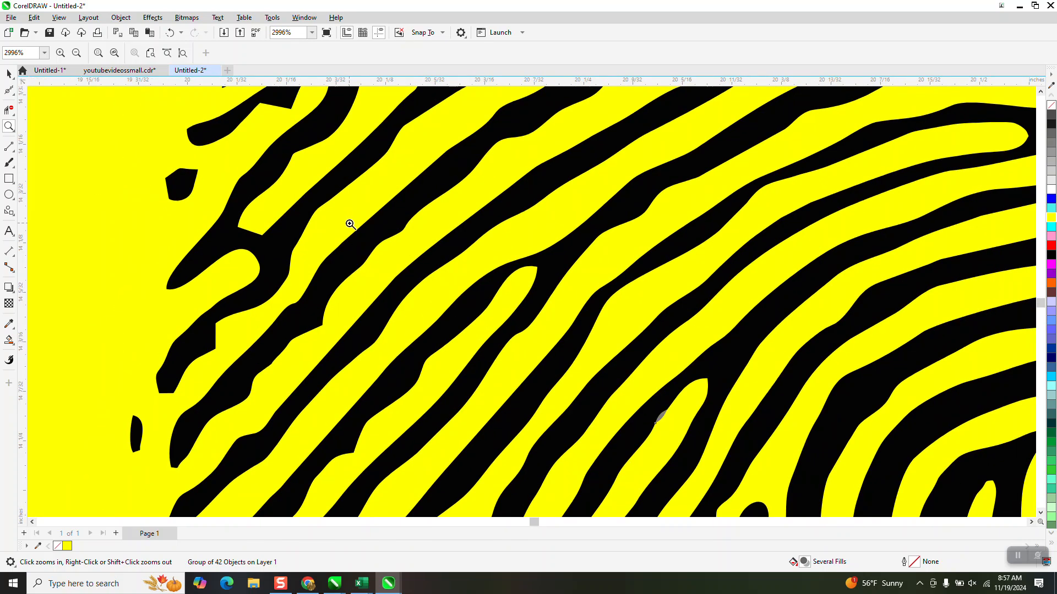
scroll(334, 217, "down", 1)
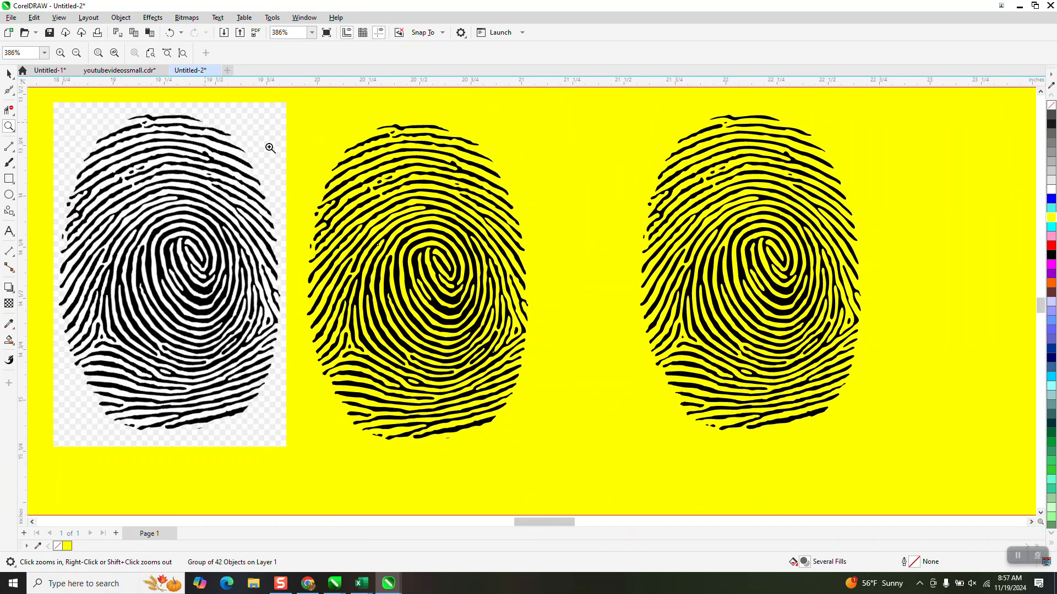
scroll(482, 178, "up", 5)
scroll(474, 205, "down", 3)
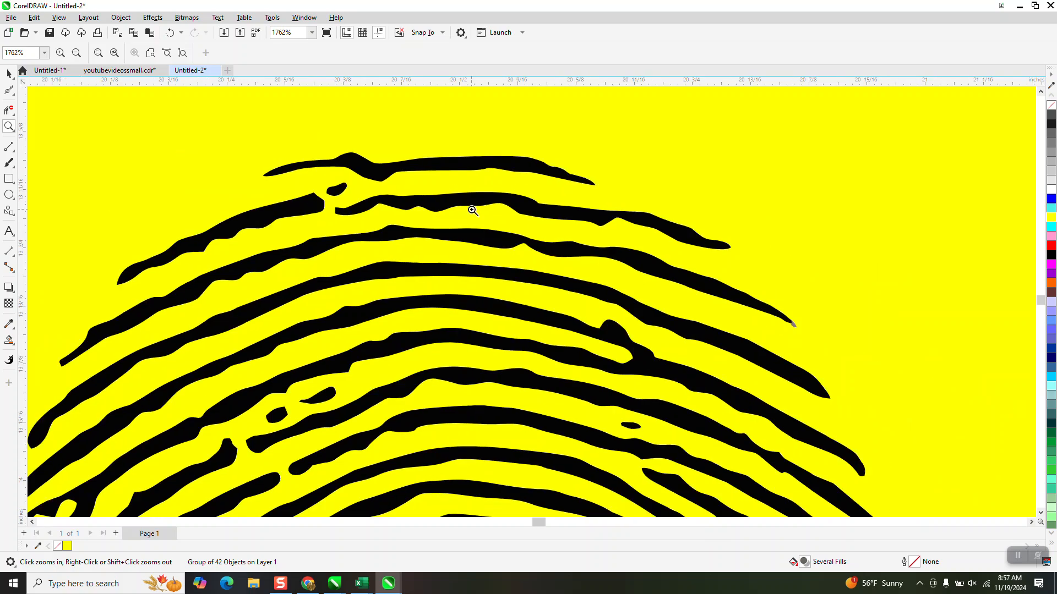
scroll(450, 176, "down", 3)
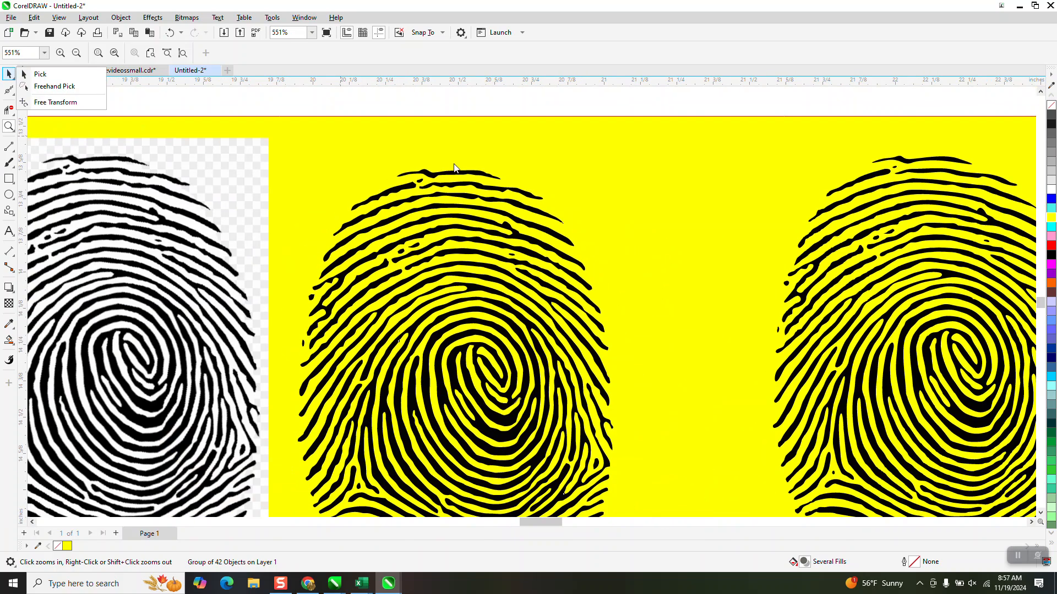
scroll(451, 177, "up", 2)
scroll(448, 177, "down", 3)
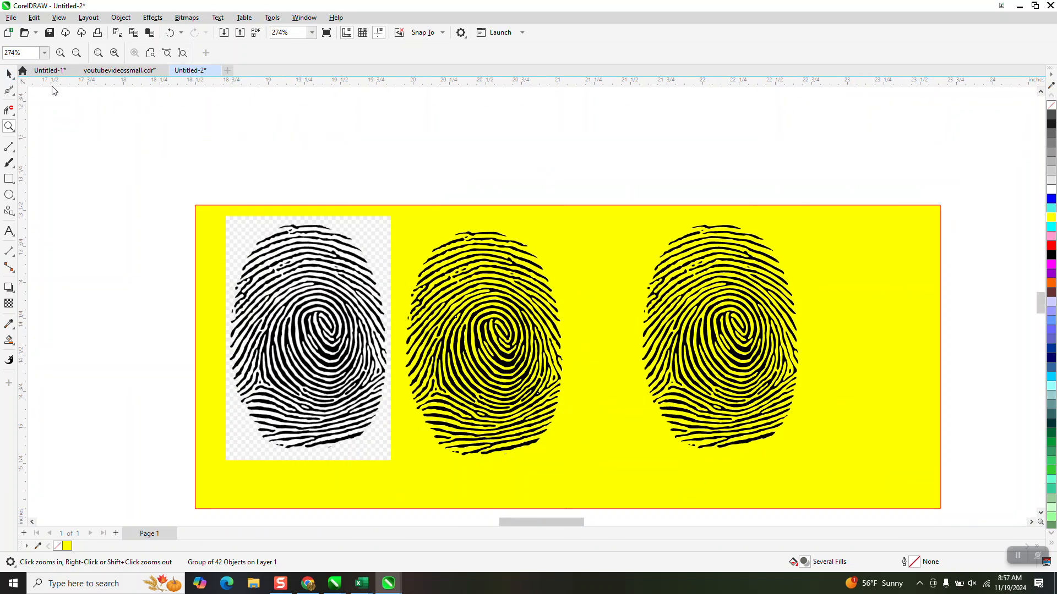
Ungroup the middle fingerprint tracing and clear the selection
left_click(9, 73)
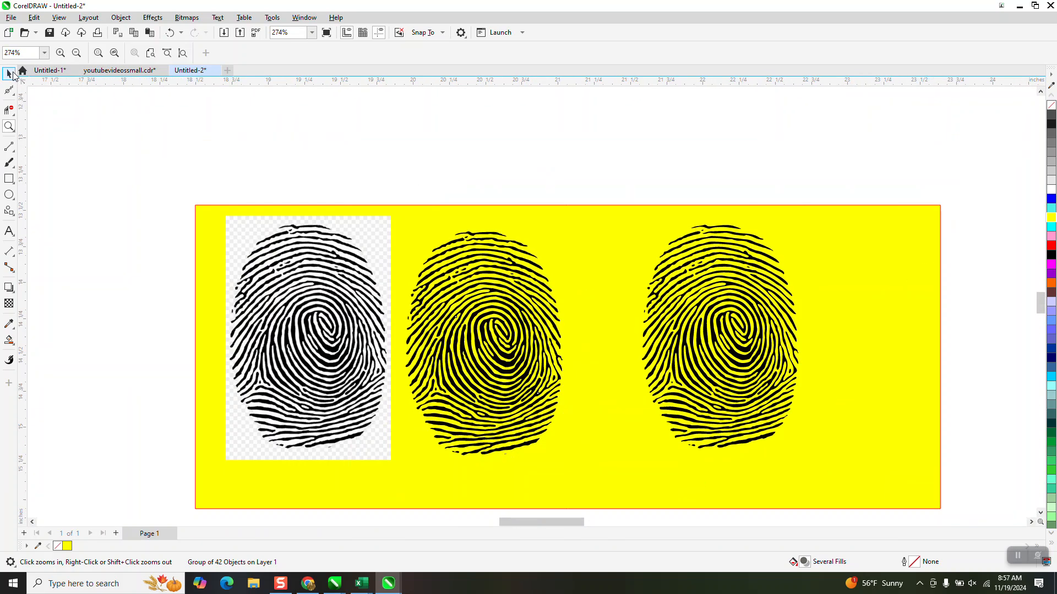
left_click(121, 17)
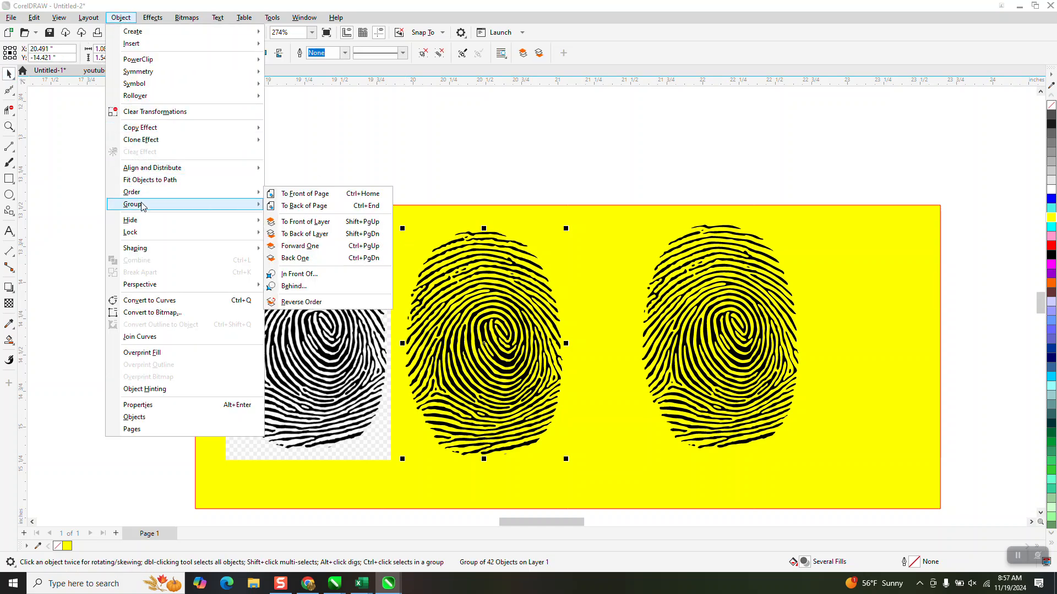
mouse_move(144, 205)
left_click(338, 220)
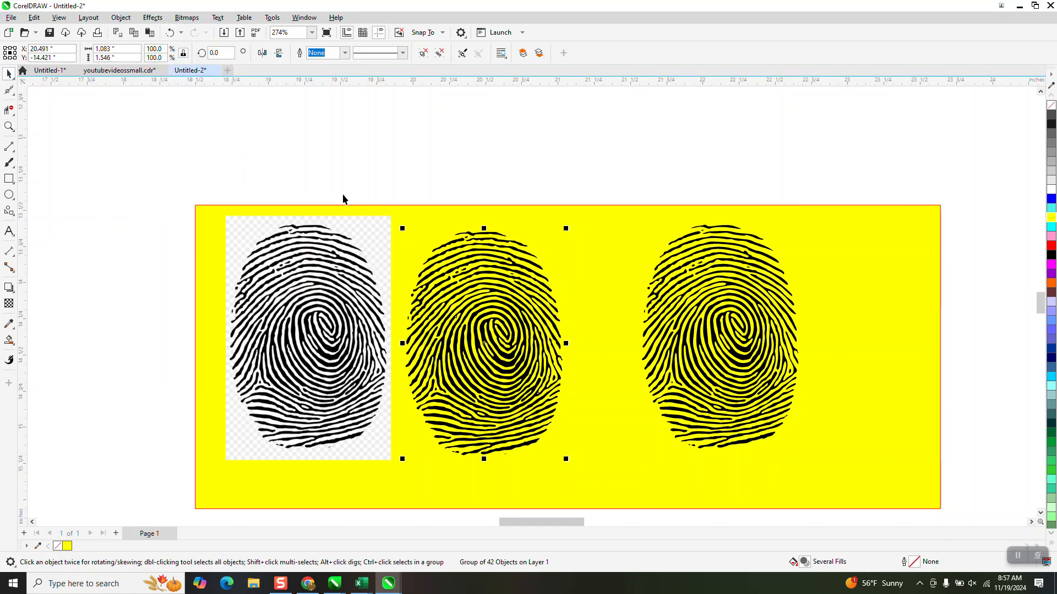
left_click(404, 165)
left_click(9, 127)
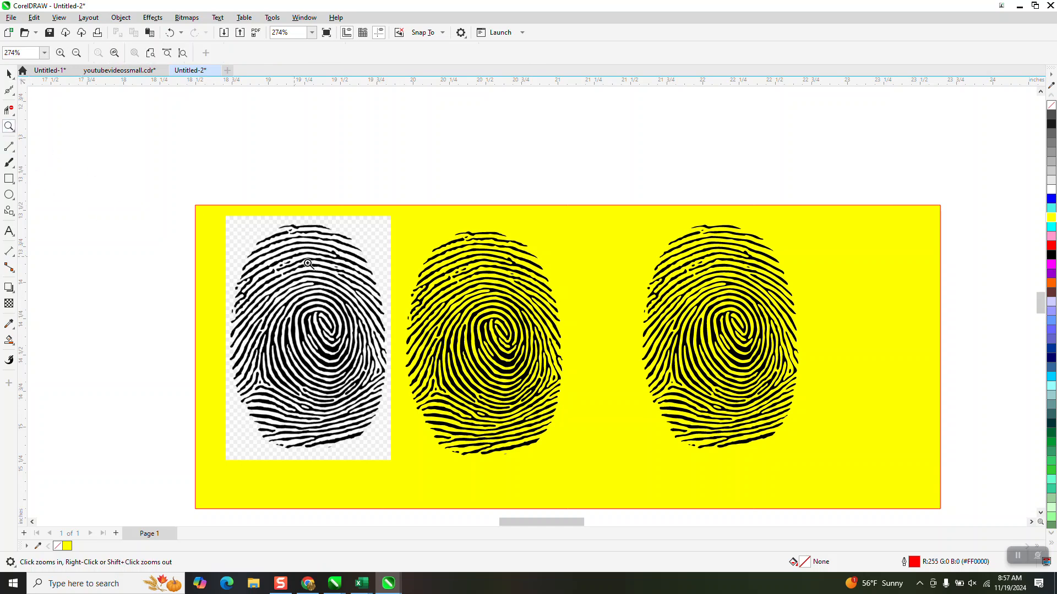
Delete the small gray fragment at the ridge tip just below the middle tracing's central whorl, and undo the deletion
left_click_drag(444, 330, 560, 424)
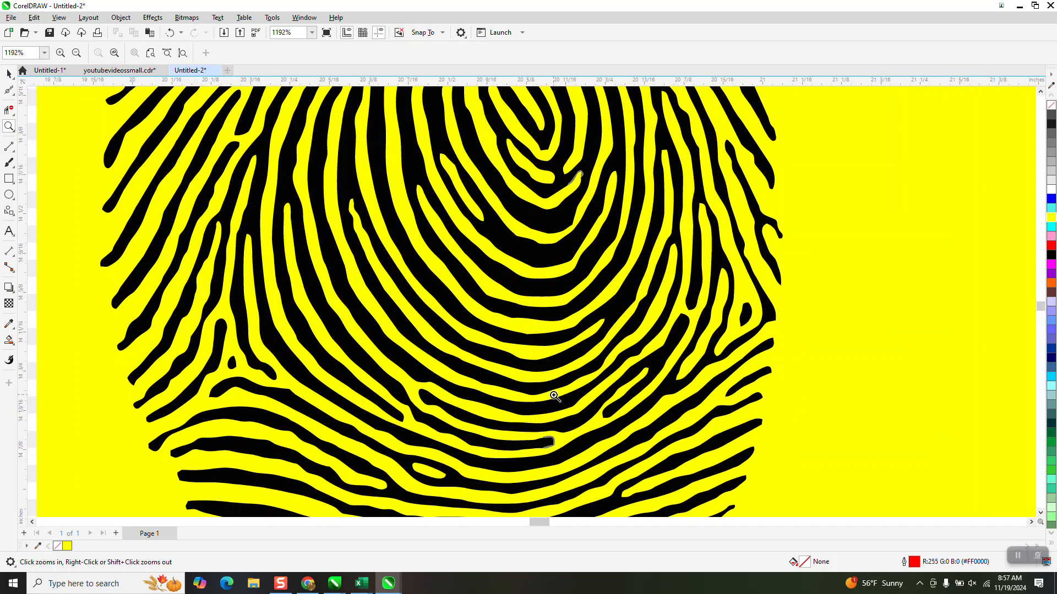
left_click_drag(543, 170, 641, 223)
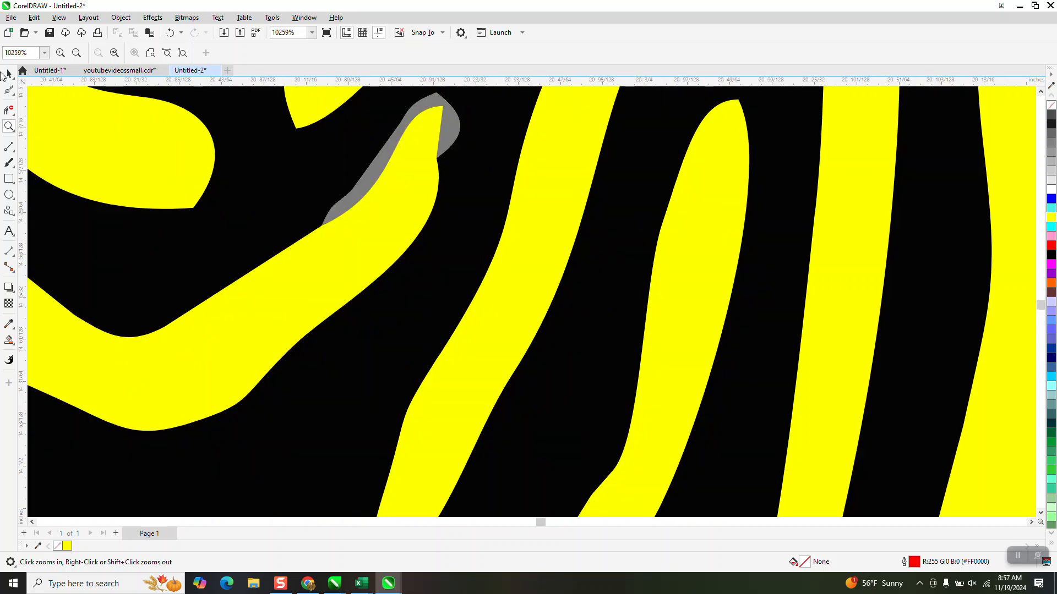
left_click(6, 74)
left_click(446, 142)
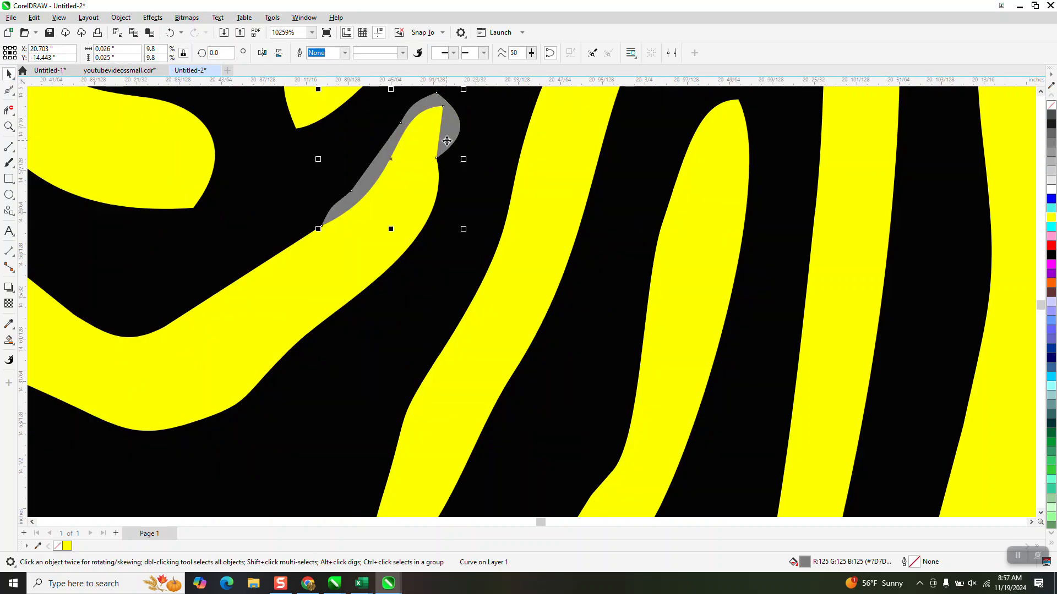
key("Delete")
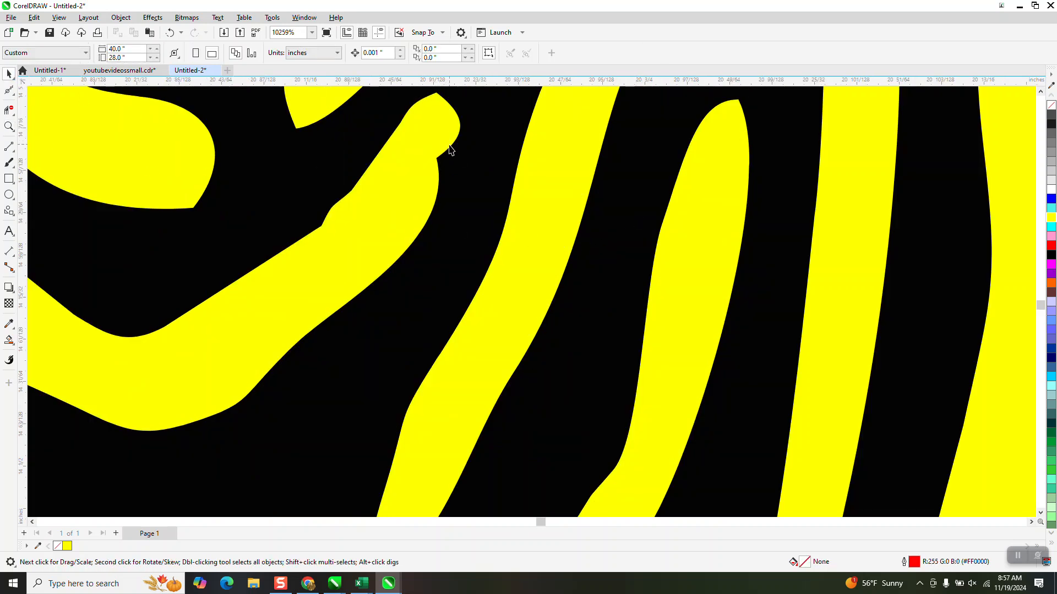
left_click(170, 33)
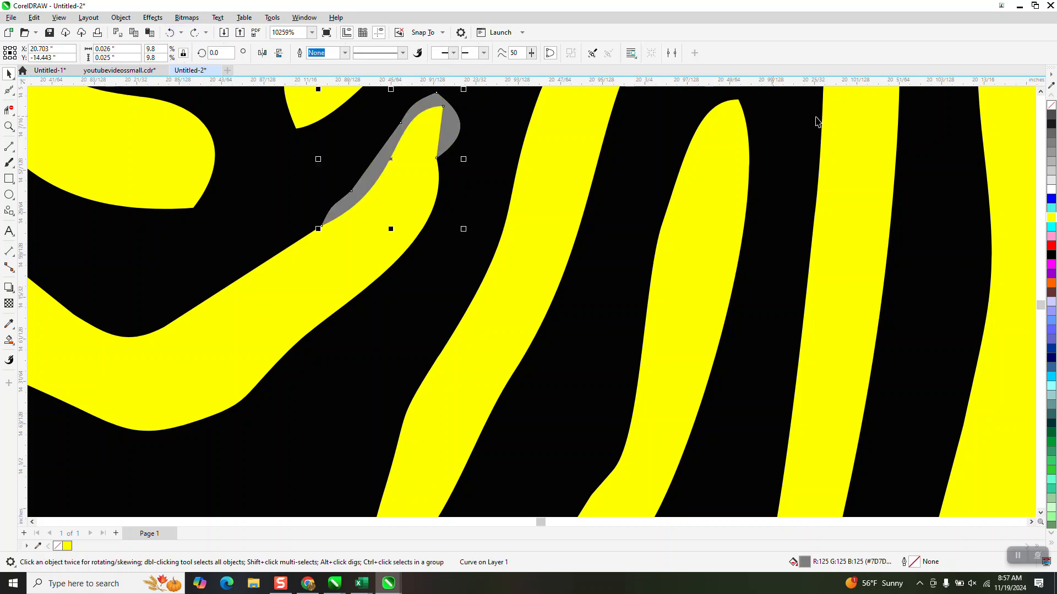
Give the gray fragment below the whorl a dark #1A1A1A outline and matching fill, and undo the fill
right_click(1051, 125)
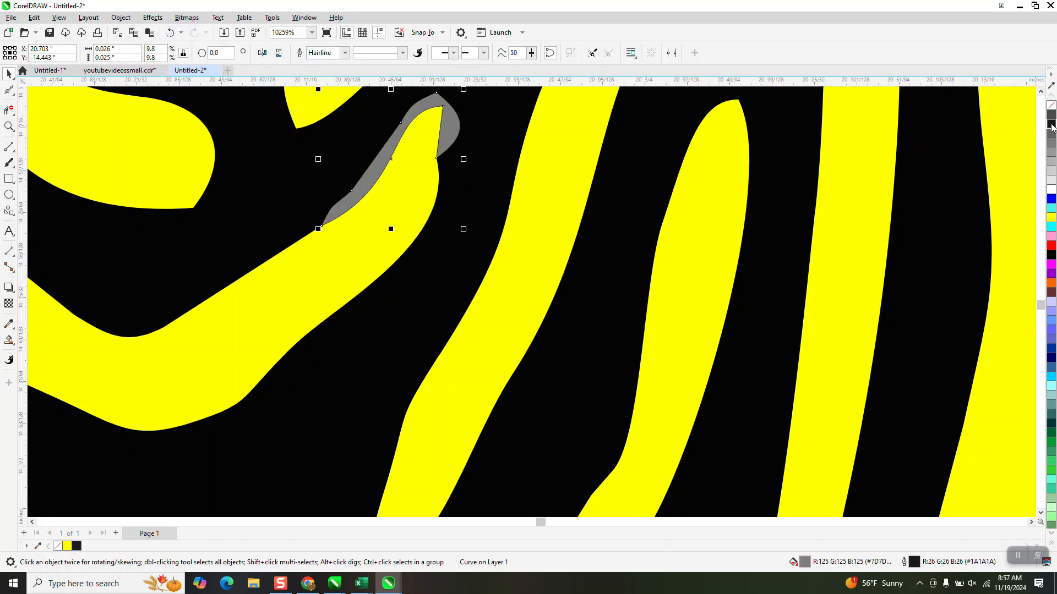
left_click(1051, 126)
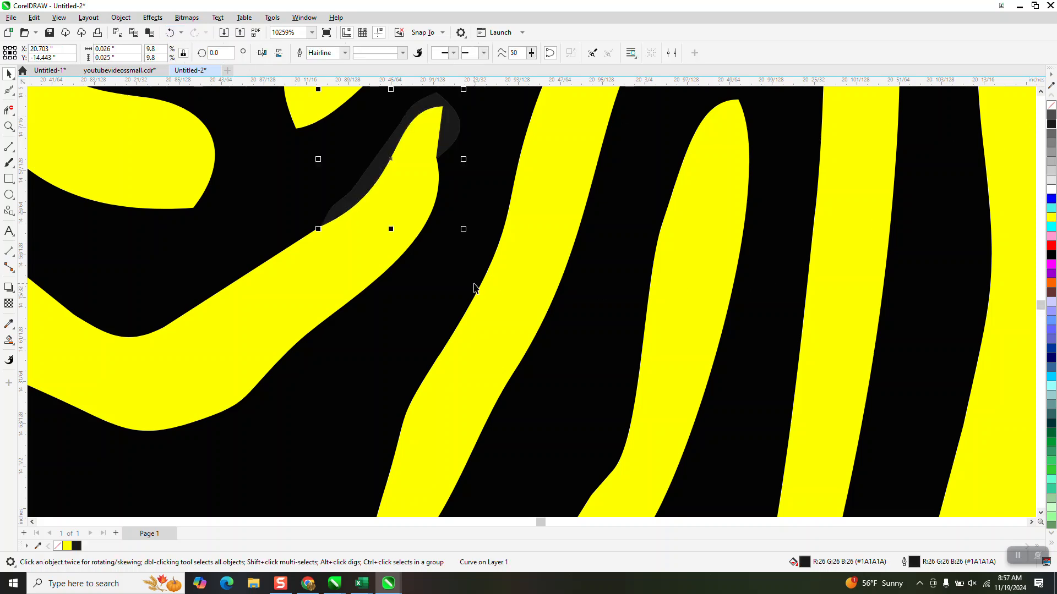
left_click(460, 299)
scroll(415, 263, "down", 1)
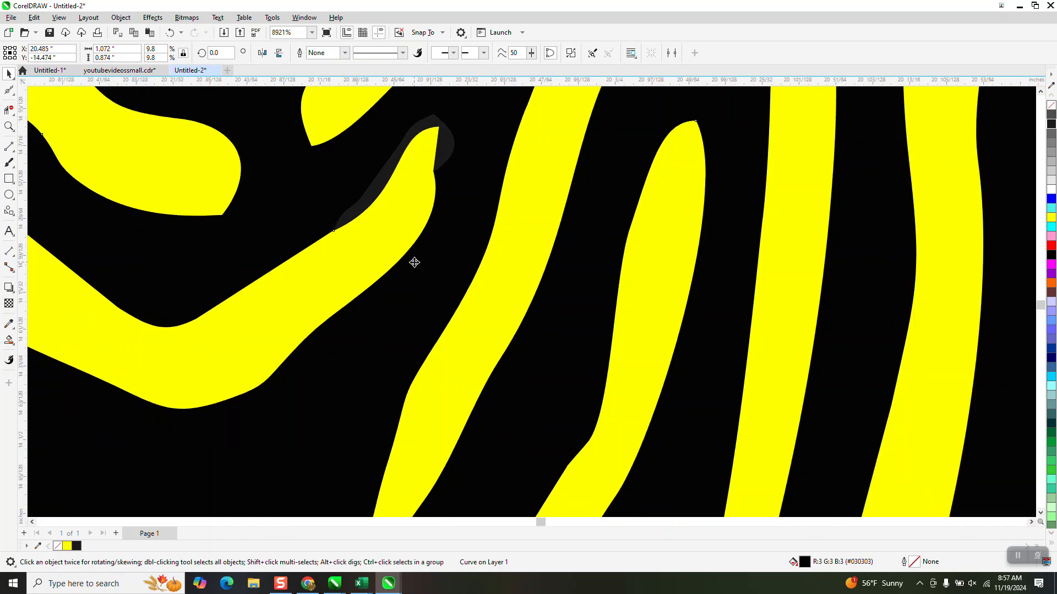
scroll(415, 262, "down", 4)
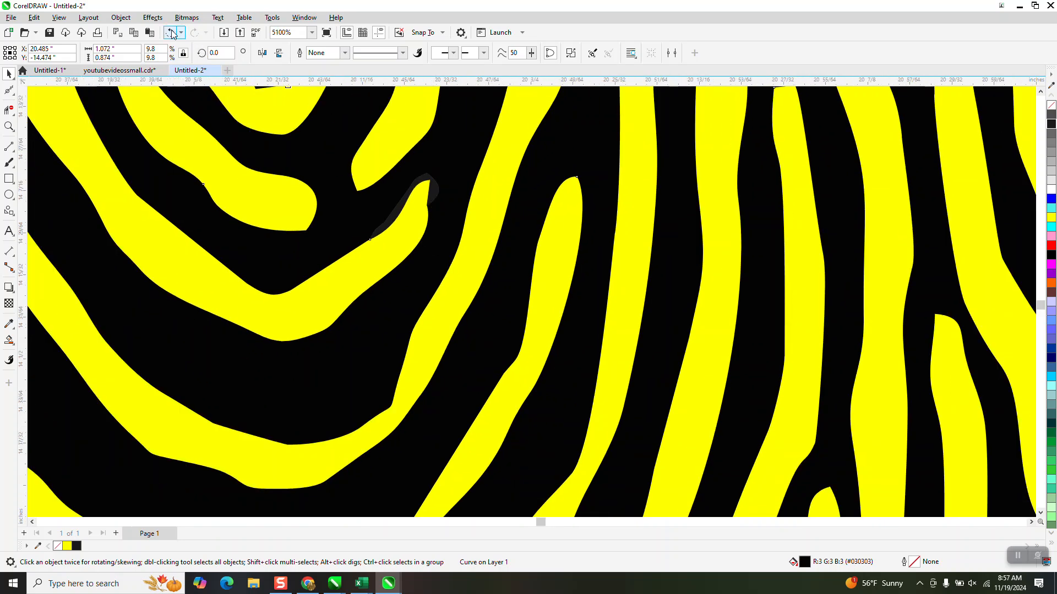
left_click(172, 34)
scroll(366, 273, "down", 5)
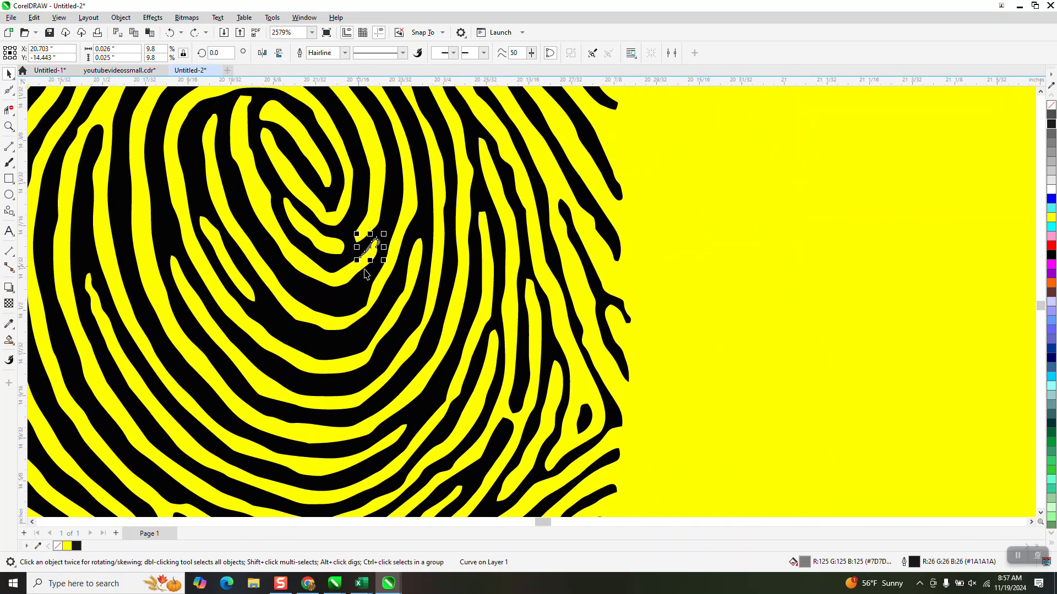
scroll(578, 259, "down", 9)
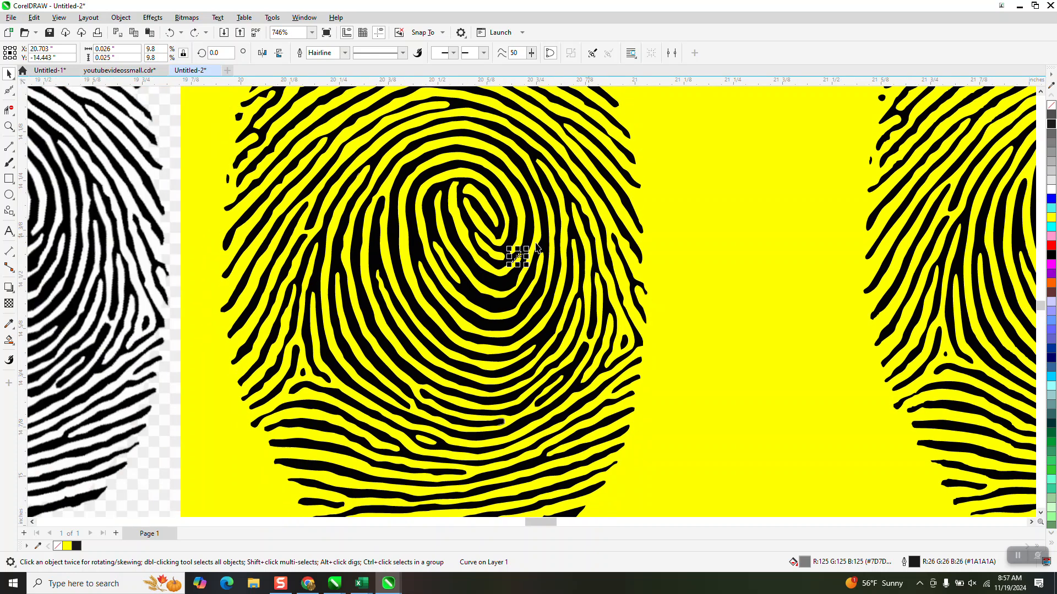
Move one arched upper ridge curve of the middle tracing away from the fingerprint, and undo the move
left_click(207, 207)
left_click(391, 212)
left_click_drag(391, 212, 520, 245)
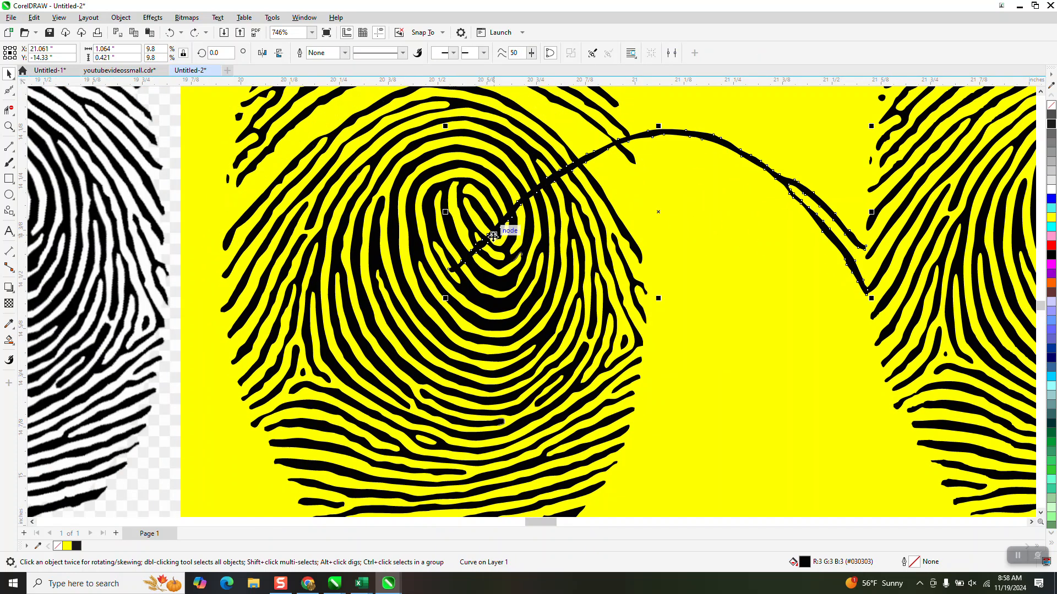
left_click(170, 32)
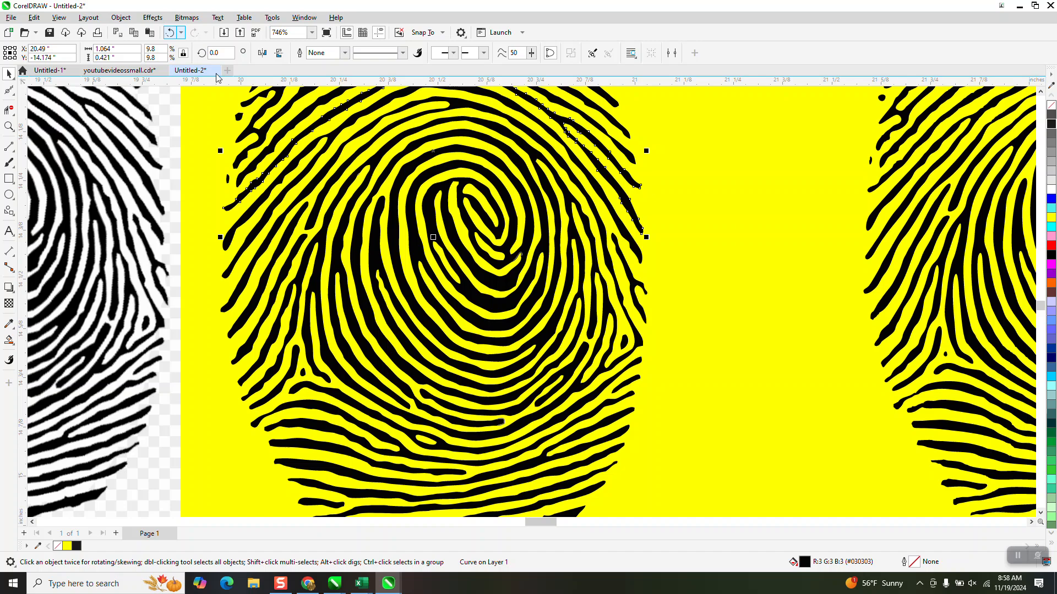
Move the rightmost grouped fingerprint tracing outside the yellow rectangle, left of the bitmap, and delete it
scroll(402, 309, "down", 5)
left_click_drag(546, 233, 77, 232)
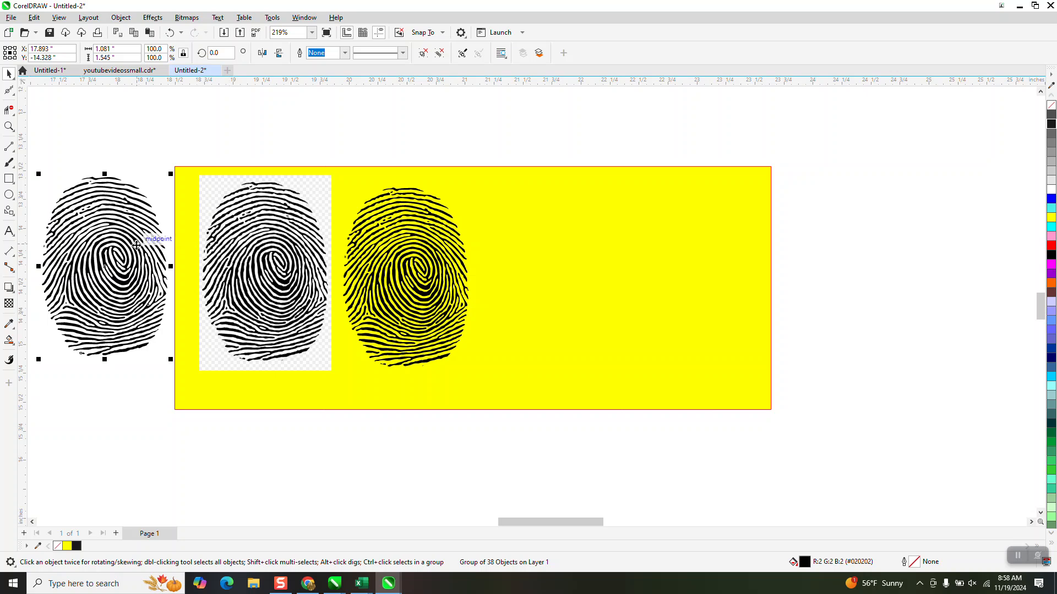
right_click(104, 227)
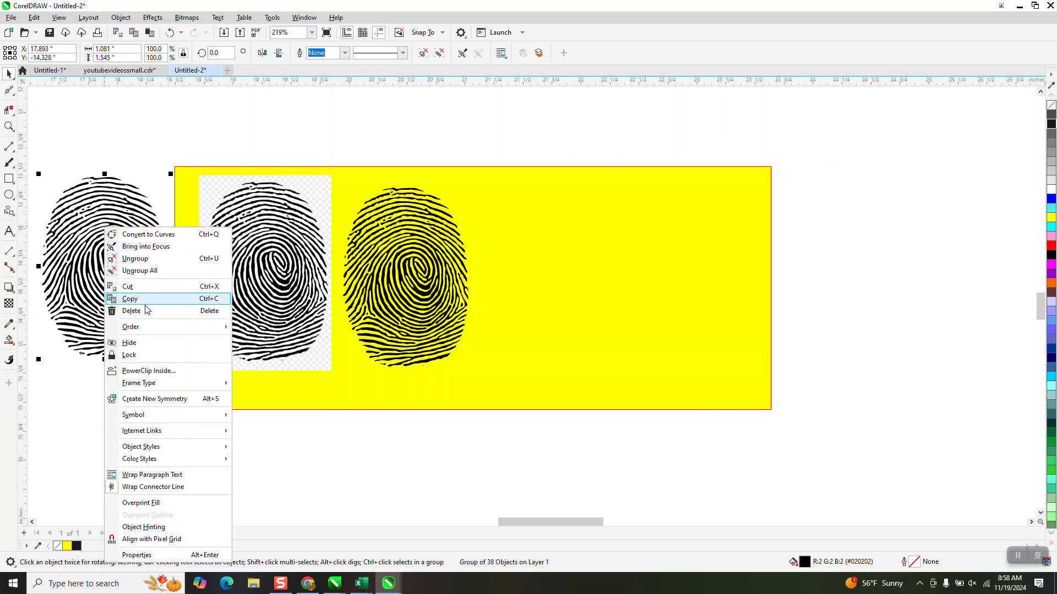
left_click(136, 301)
key("Delete")
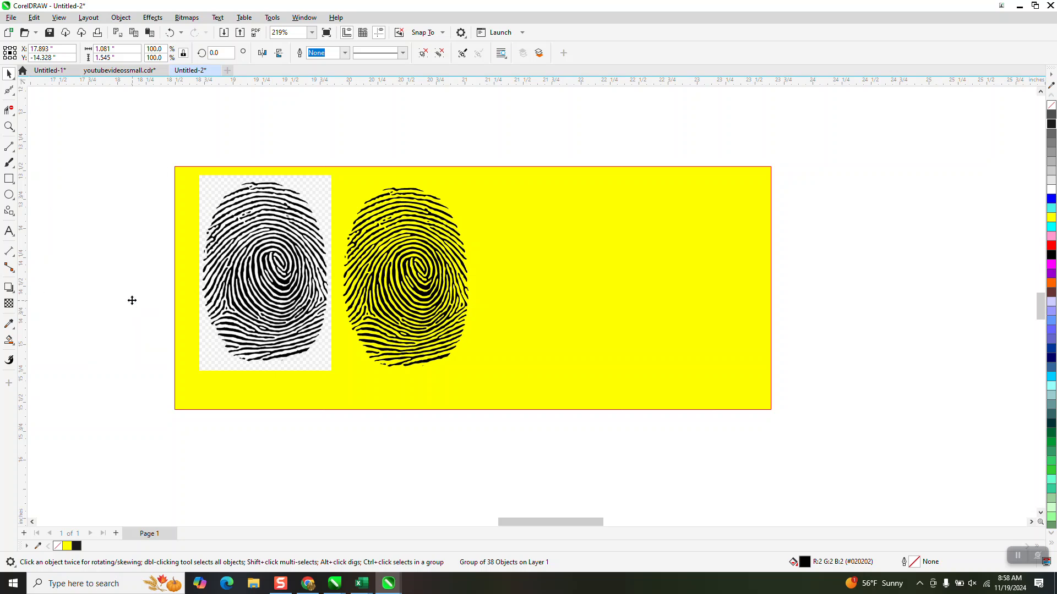
Fill one upper-right ridge of the remaining tracing with orange (#FF5300) using Smart Fill, and undo the fill
left_click(414, 264)
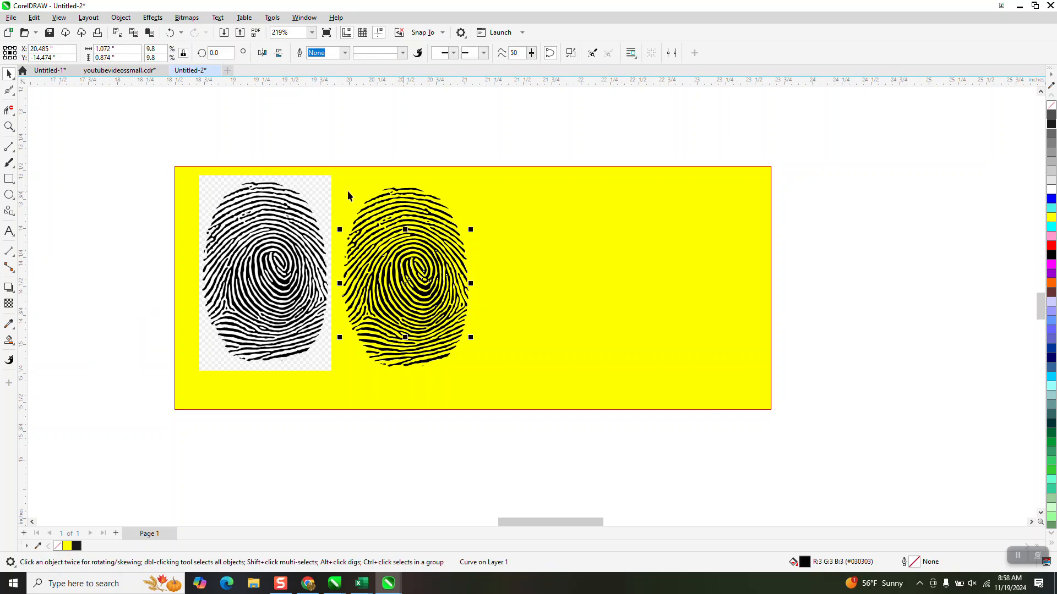
left_click_drag(358, 191, 340, 194)
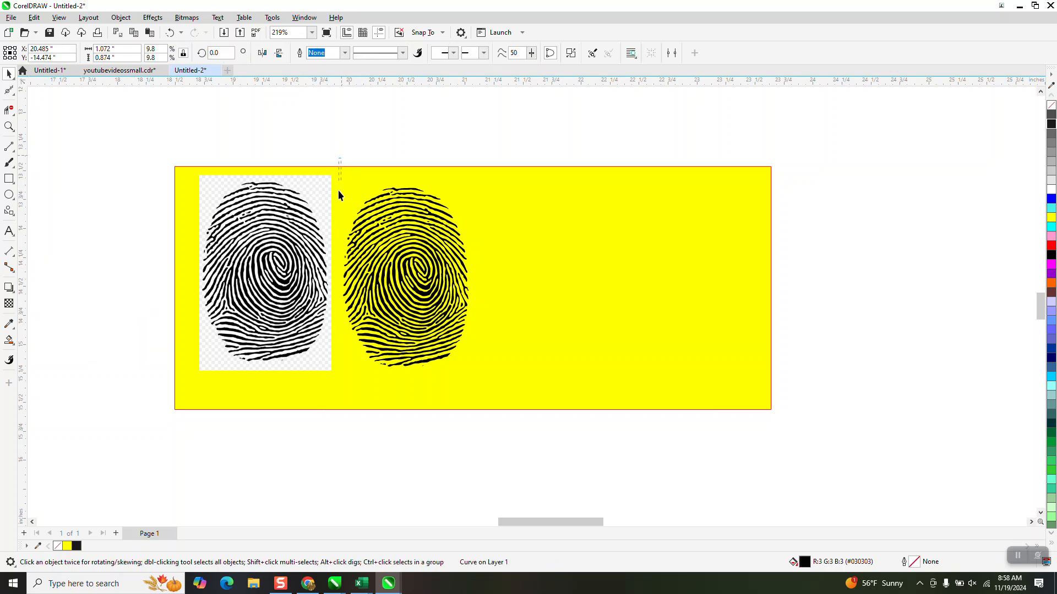
left_click(486, 157)
left_click(9, 127)
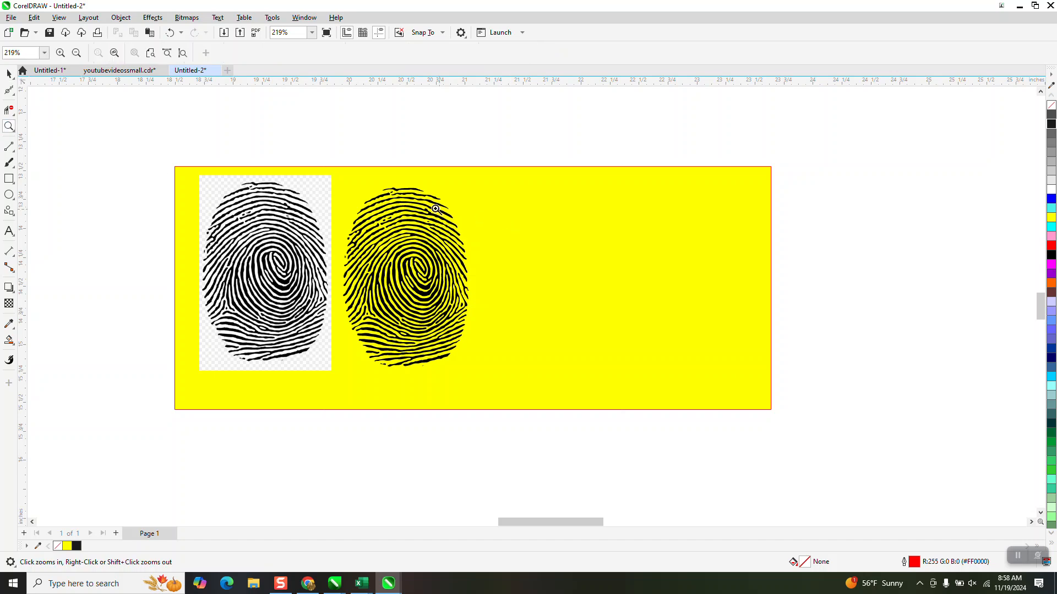
left_click_drag(420, 204, 482, 231)
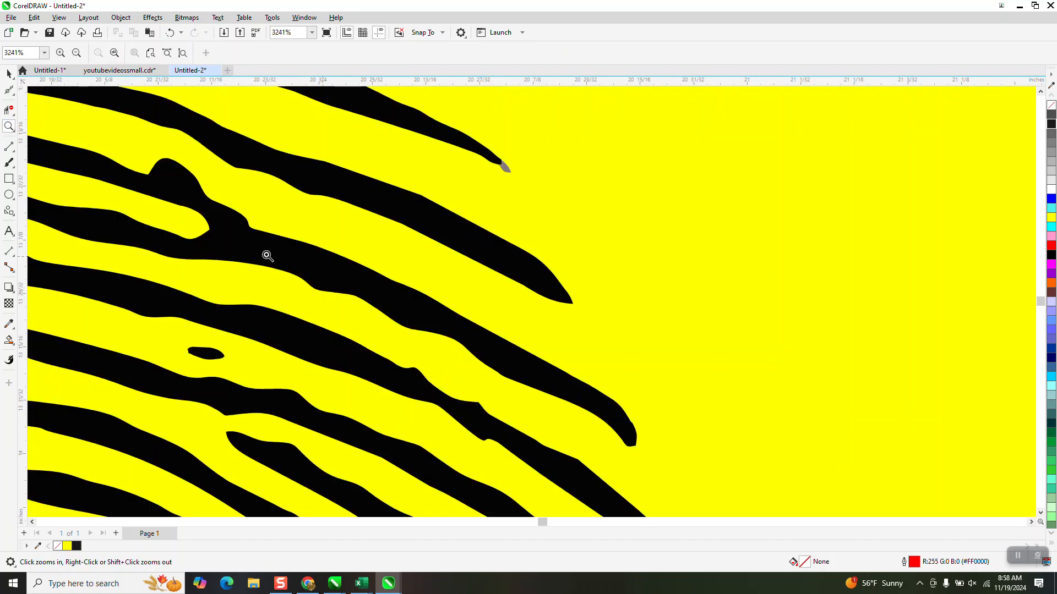
left_click(9, 340)
left_click(402, 208)
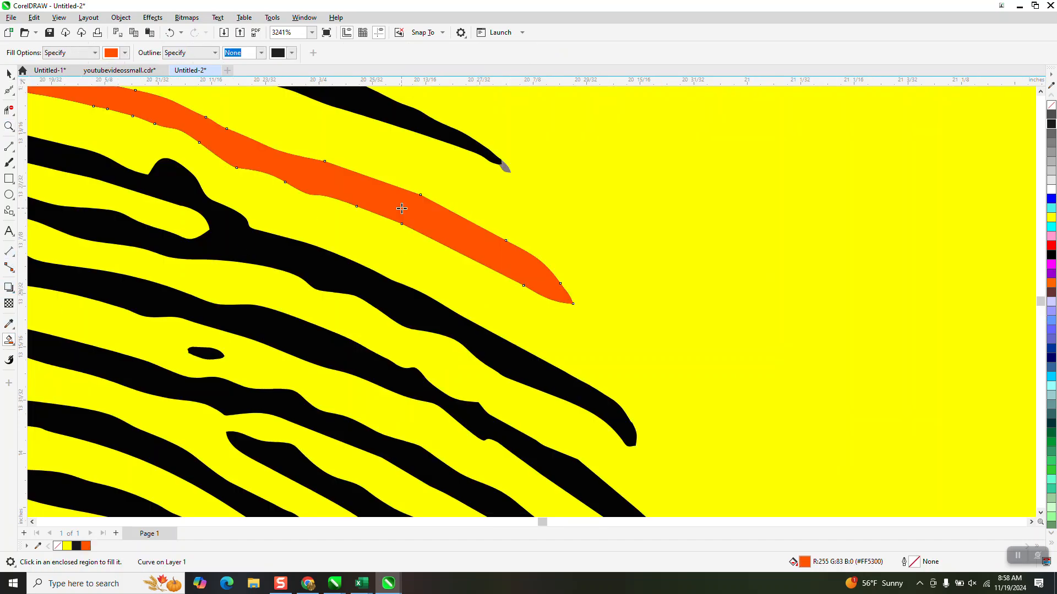
left_click(169, 33)
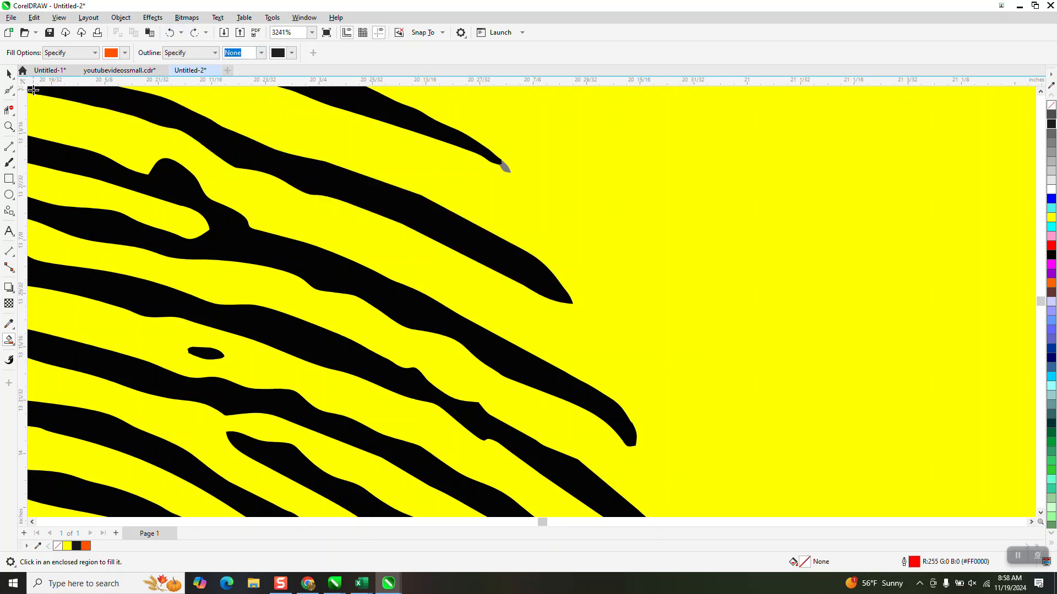
Select a black ridge of the tracing and find all objects sharing its properties with Find and Replace
left_click(8, 73)
left_click(375, 208)
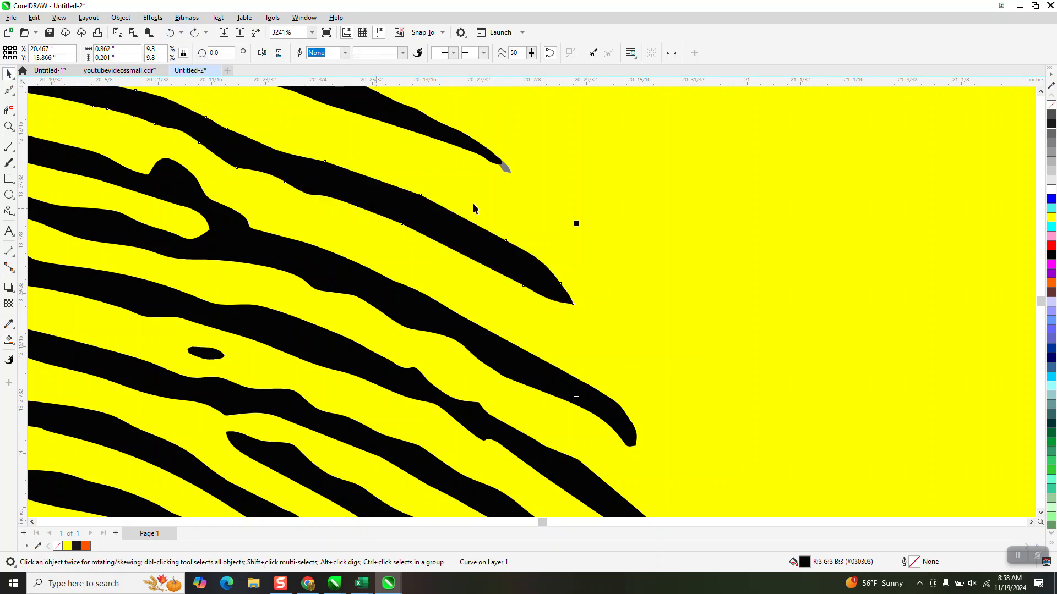
scroll(518, 266, "down", 4)
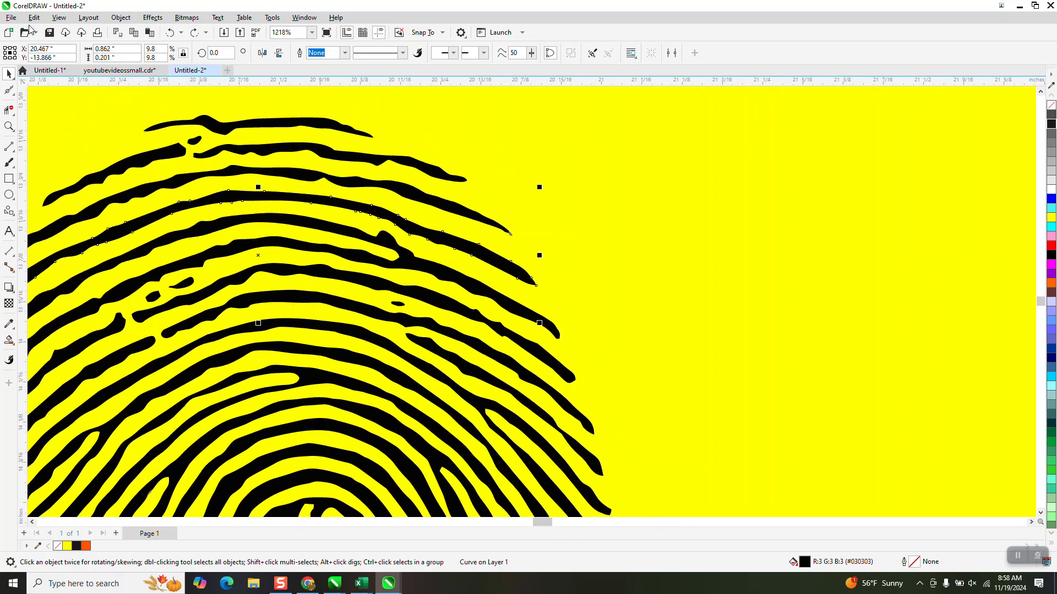
left_click(34, 17)
key("Escape")
left_click(35, 18)
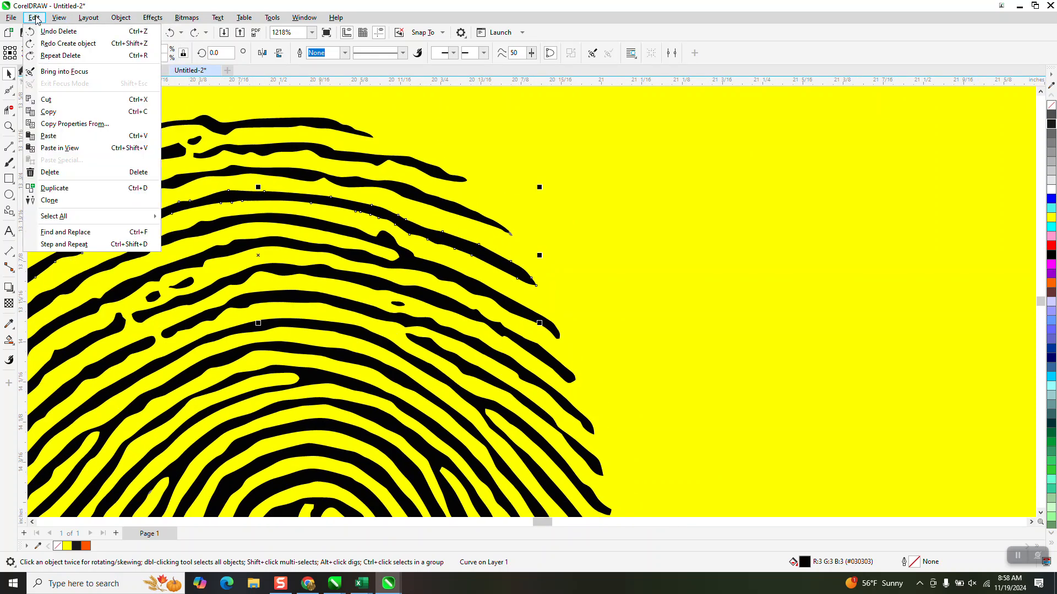
left_click(63, 232)
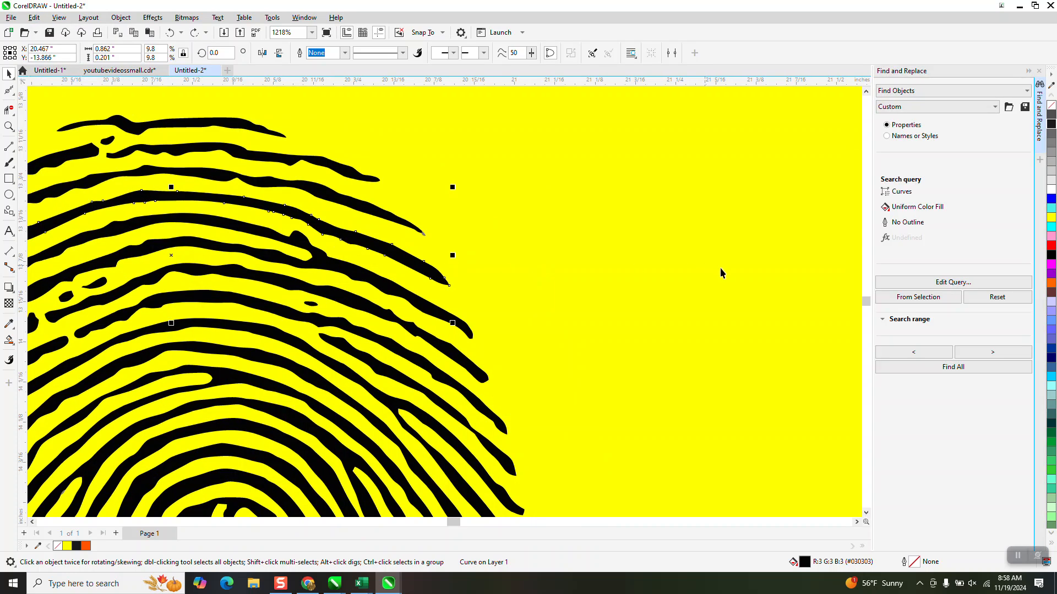
left_click(923, 299)
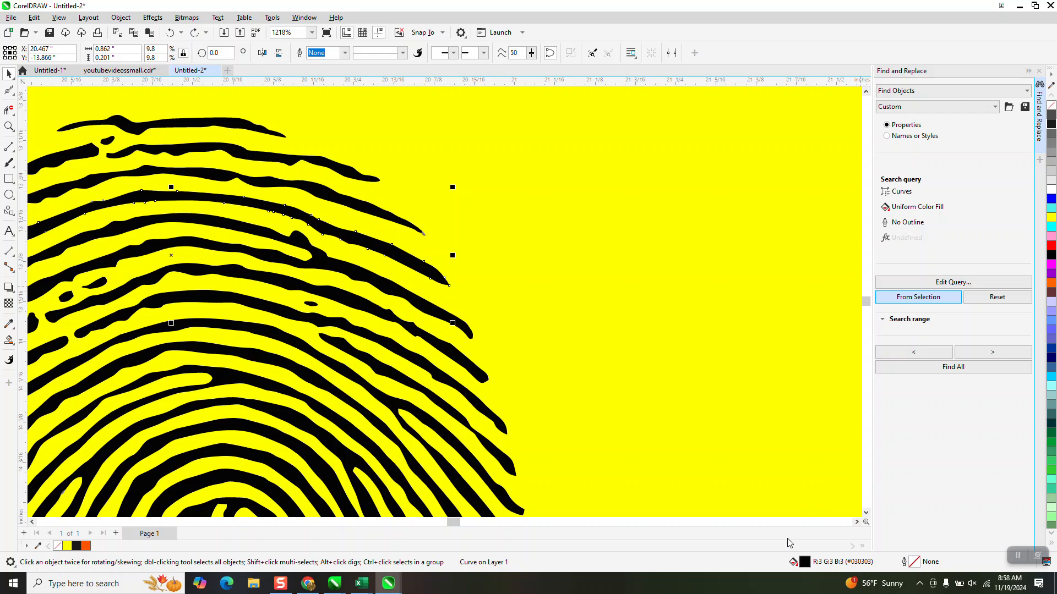
left_click(970, 372)
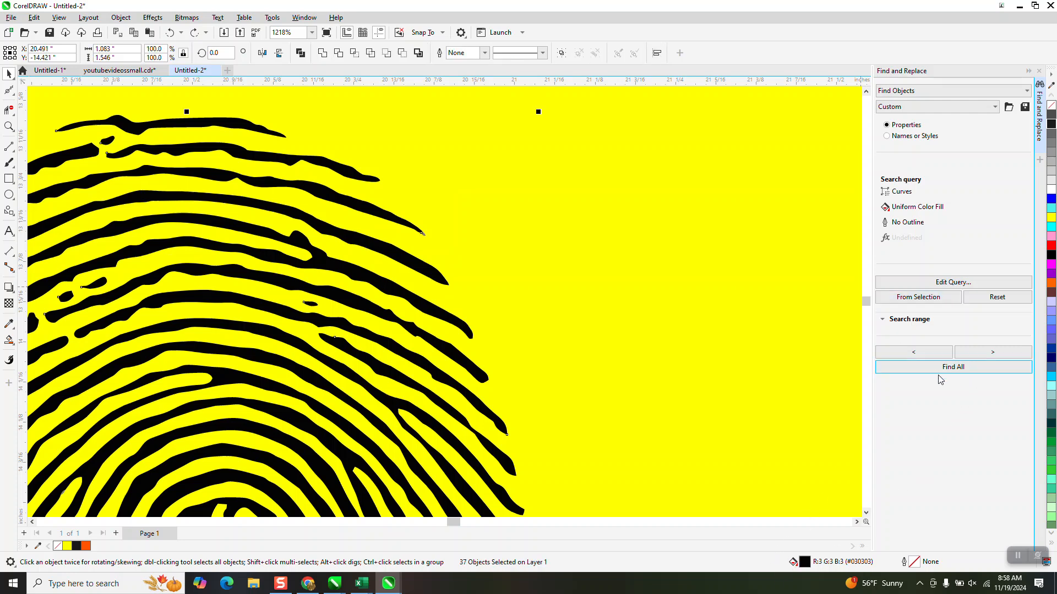
Group the found black curves and move the group to the right, clear of the leftover gray fragments
key("ctrl+g")
scroll(818, 377, "down", 2)
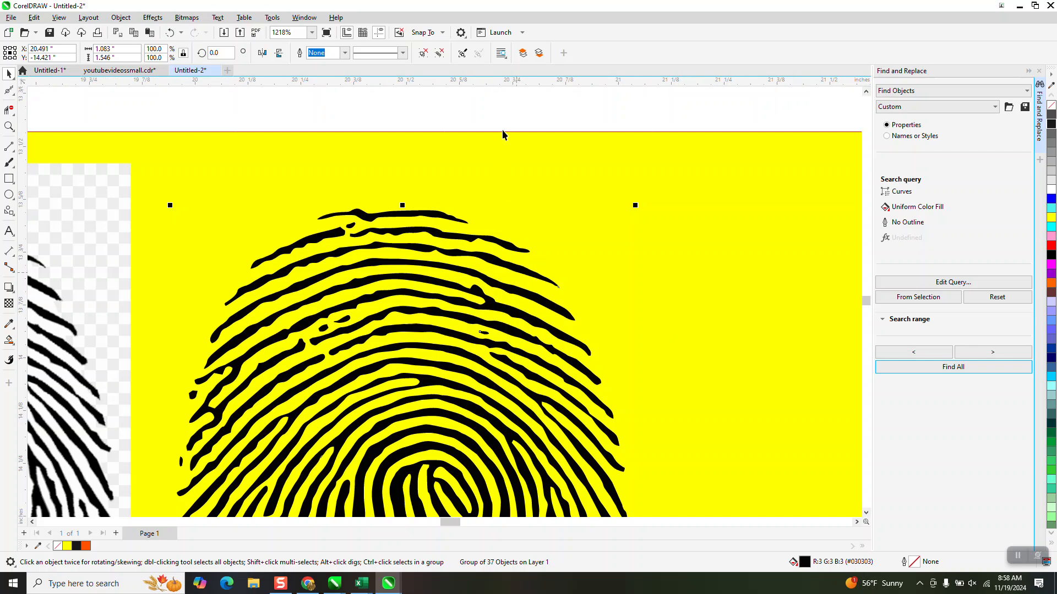
key("Escape")
left_click_drag(511, 252, 778, 269)
scroll(562, 266, "down", 2)
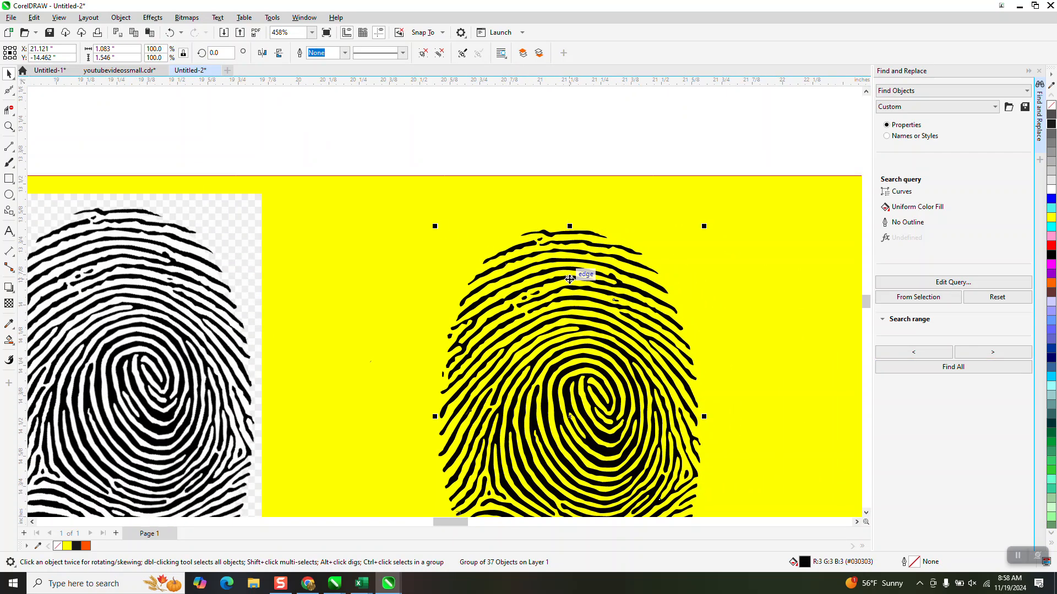
left_click_drag(570, 281, 745, 267)
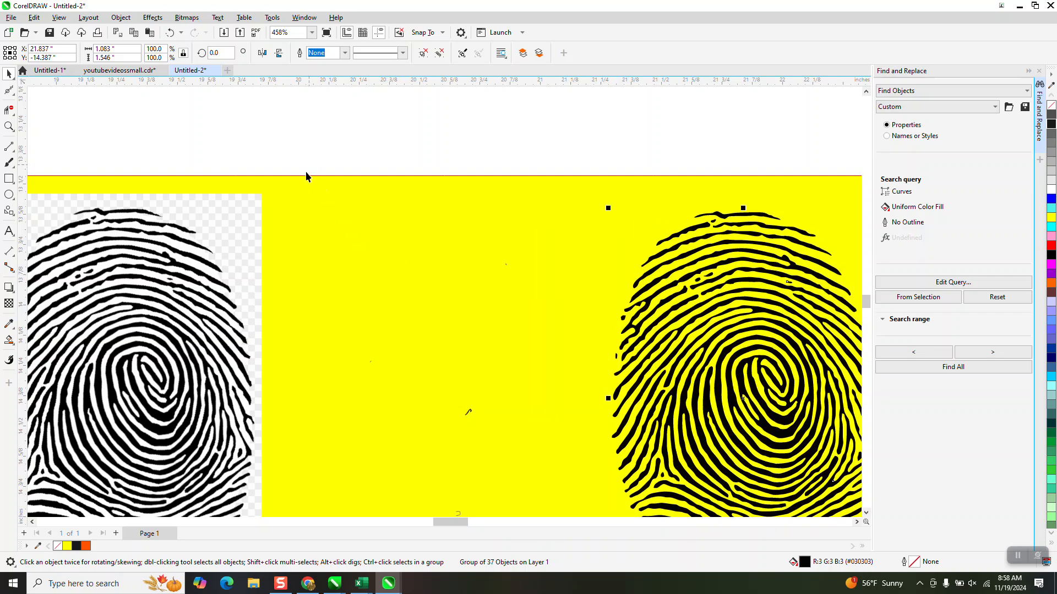
Delete the leftover fragments between the bitmap and the grouped fingerprint, and move the group back beside the bitmap
left_click_drag(306, 176, 575, 520)
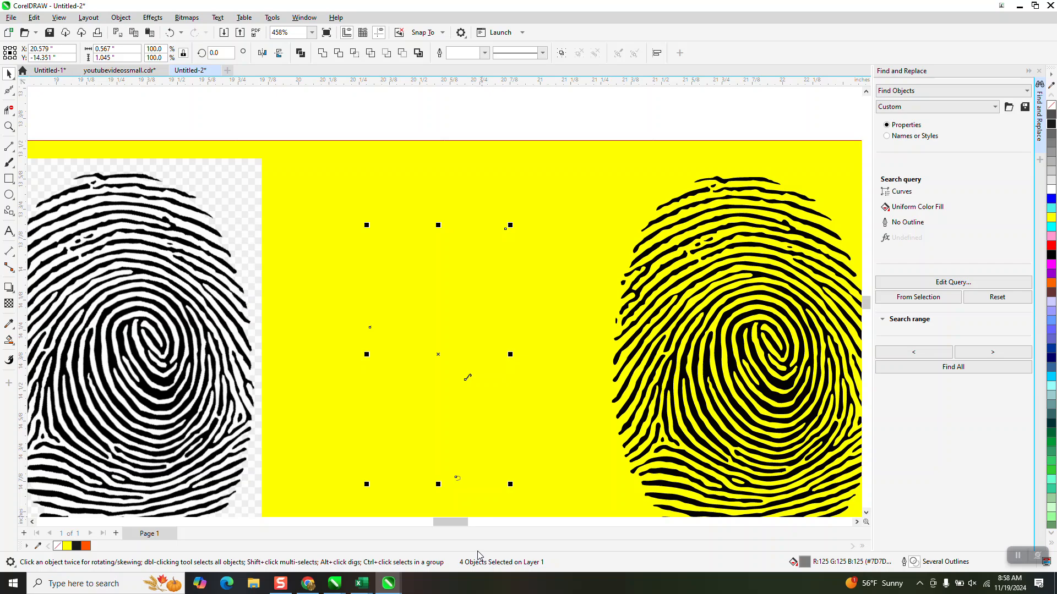
key("Delete")
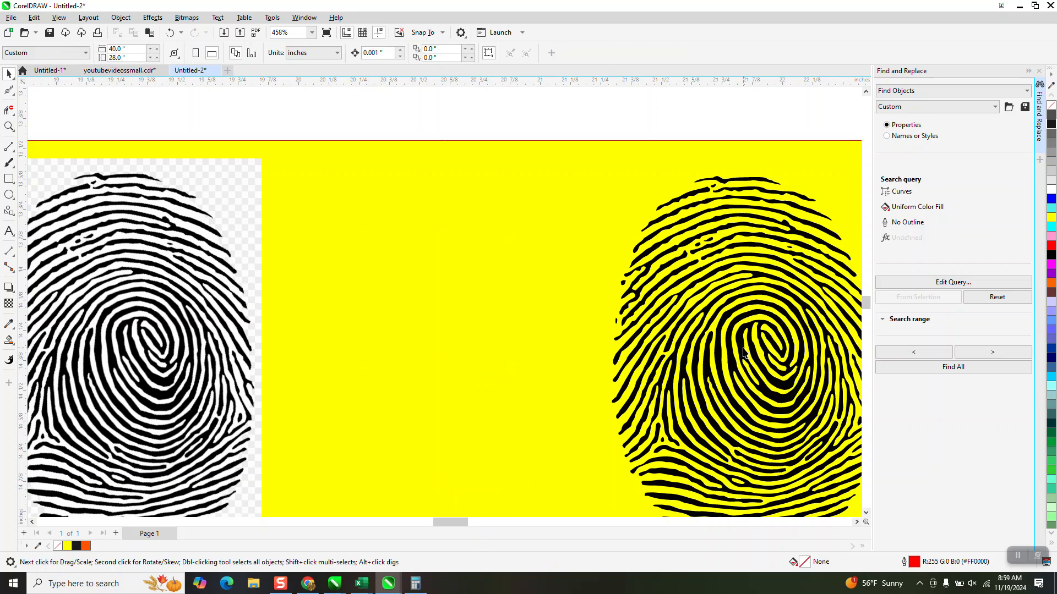
left_click_drag(768, 348, 490, 326)
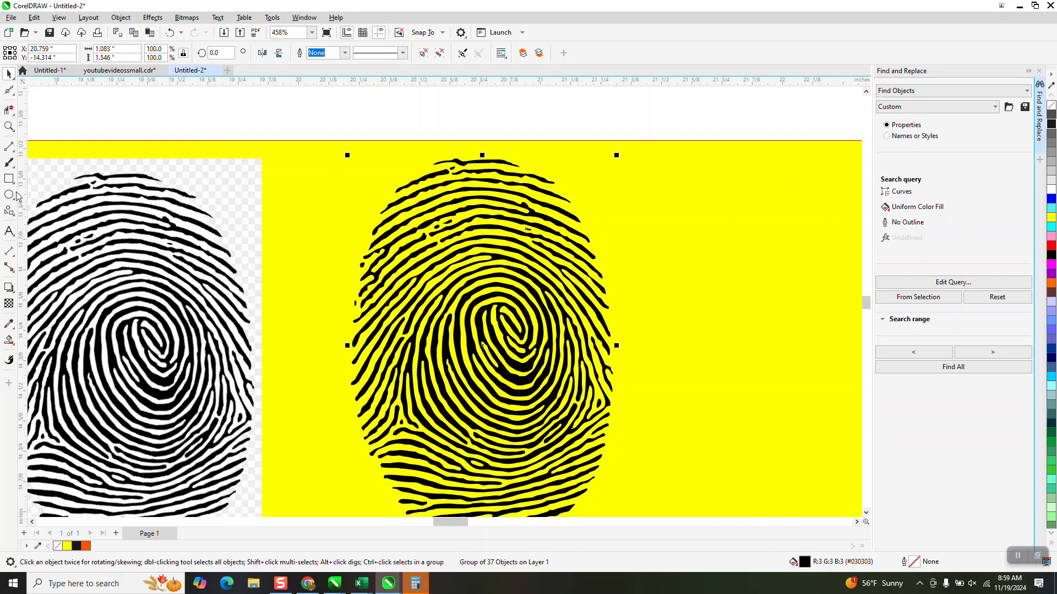
scroll(108, 183, "down", 1)
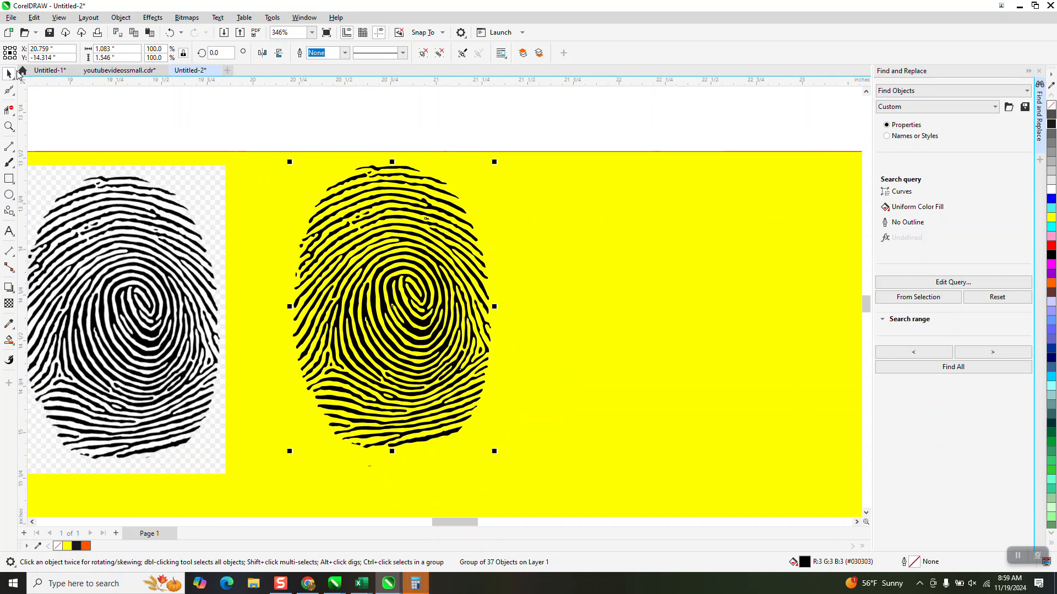
Paste the copied fingerprint tracing and move it onto the yellow rectangle, to the right of the first tracing
right_click(722, 147)
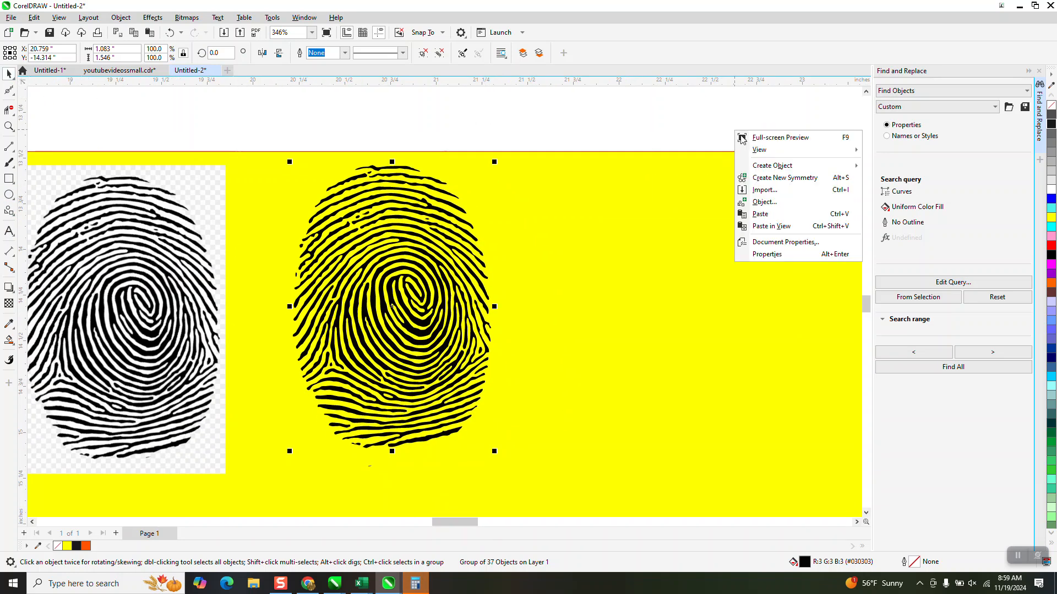
left_click(770, 216)
scroll(698, 295, "down", 2)
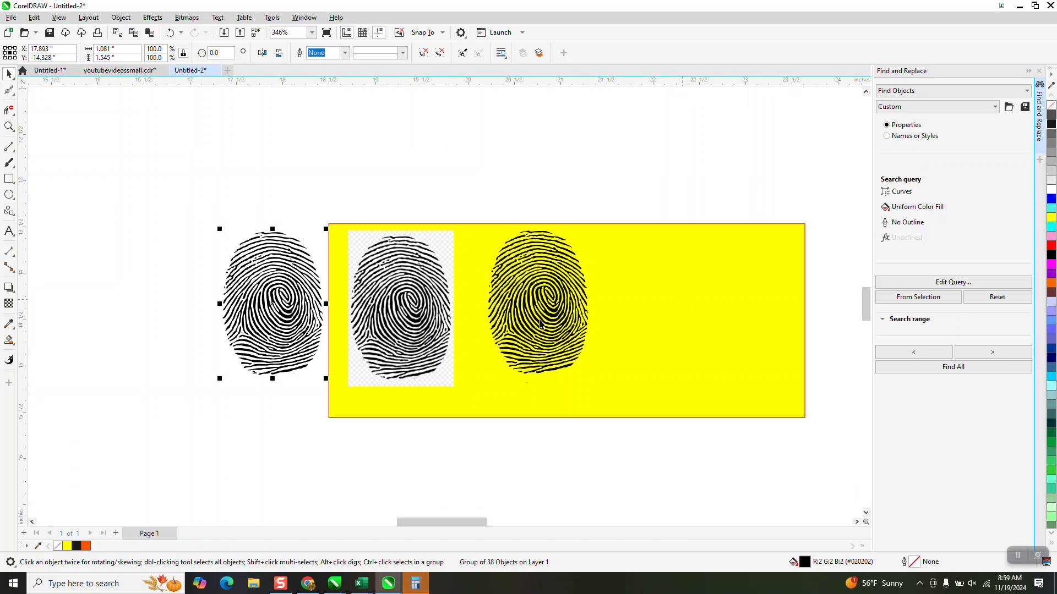
left_click_drag(297, 310, 706, 312)
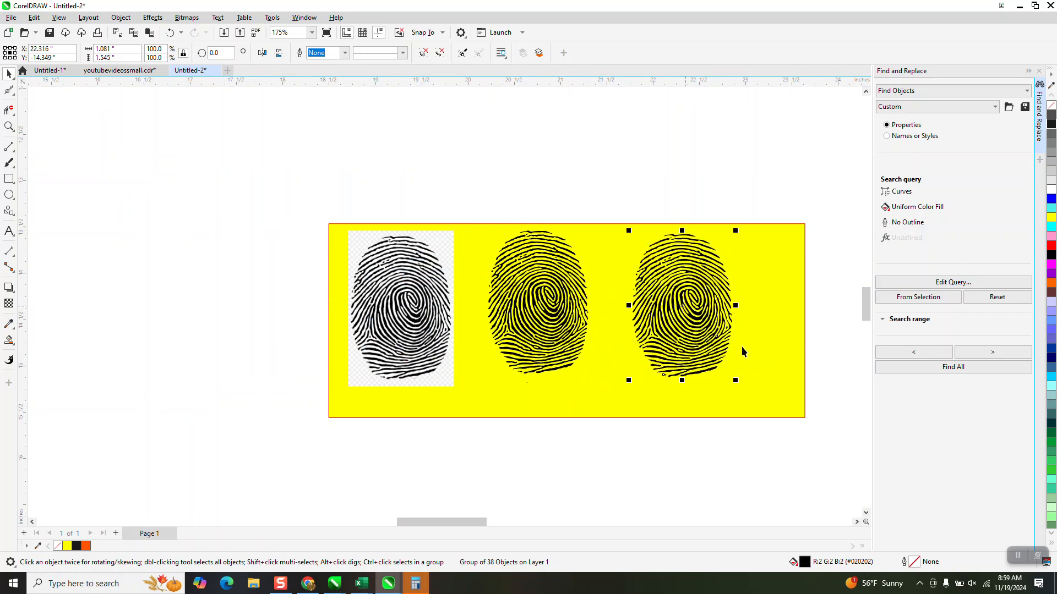
Examine the ridge edges of both fingerprint tracings up close, comparing their center whorls and the first tracing's upper-right ridges
left_click(12, 131)
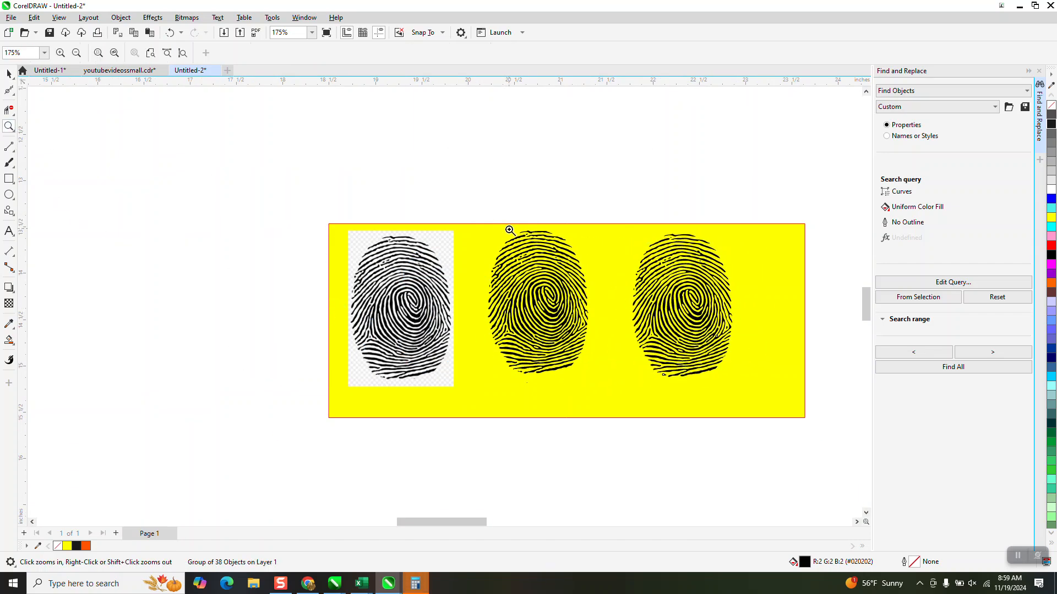
left_click_drag(671, 279, 722, 328)
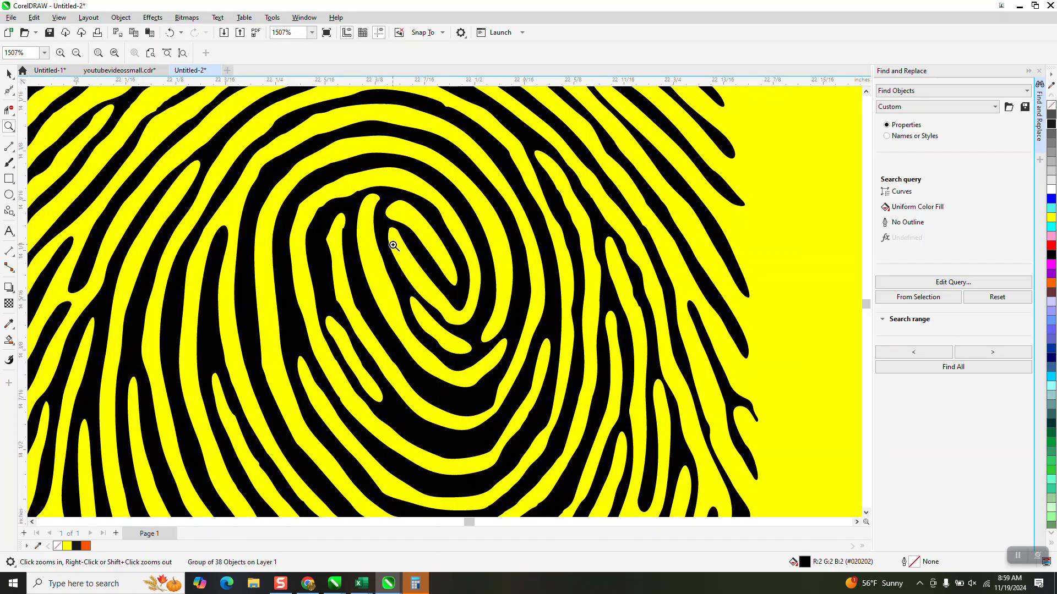
right_click(384, 214)
right_click(644, 267)
right_click(370, 272)
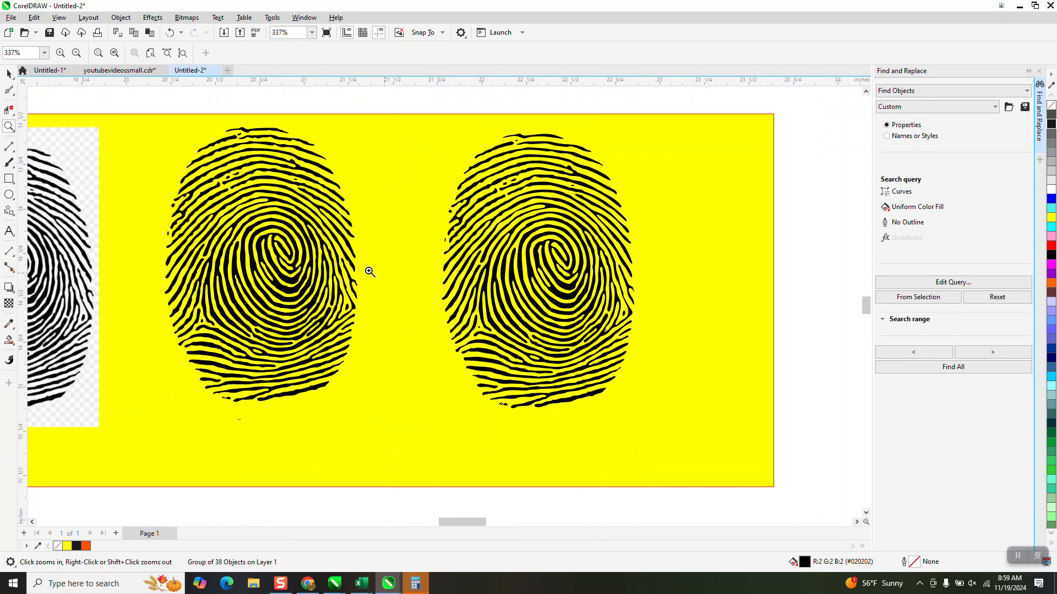
left_click_drag(262, 242, 330, 301)
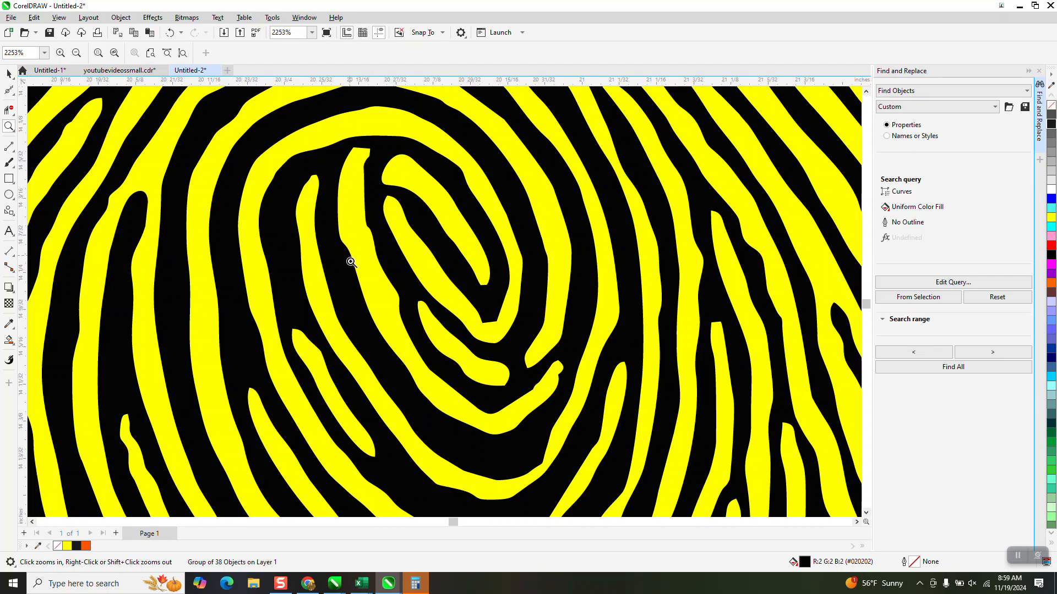
scroll(350, 262, "down", 4)
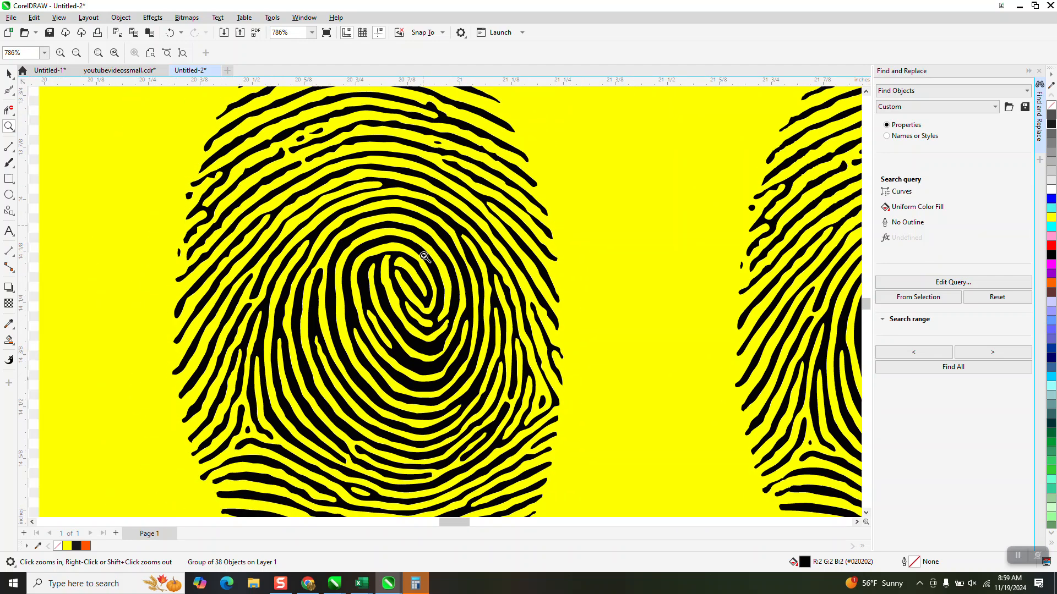
scroll(423, 257, "down", 1)
left_click_drag(517, 224, 517, 224)
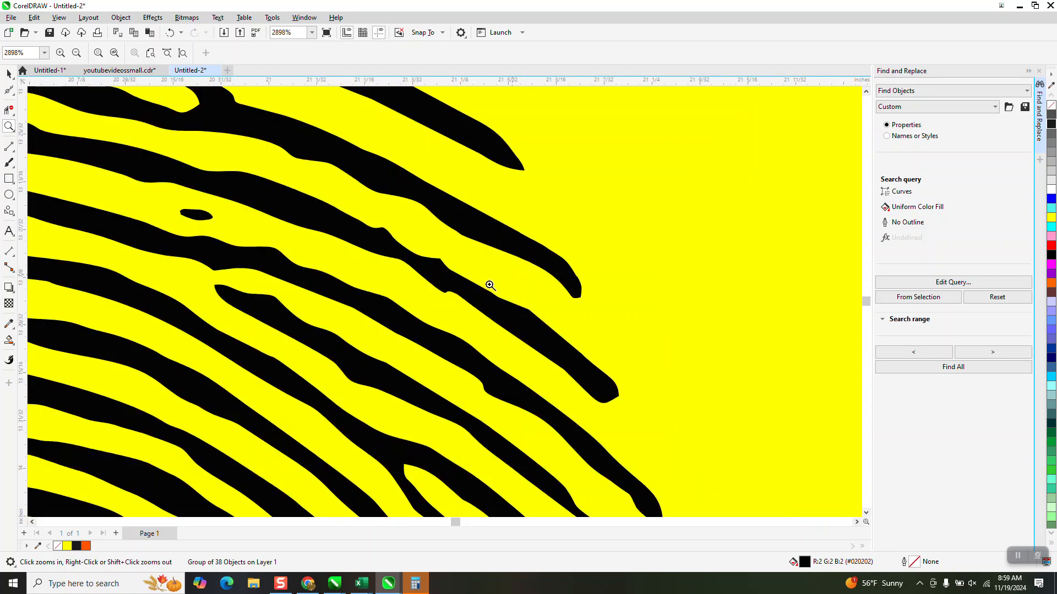
scroll(427, 273, "down", 4)
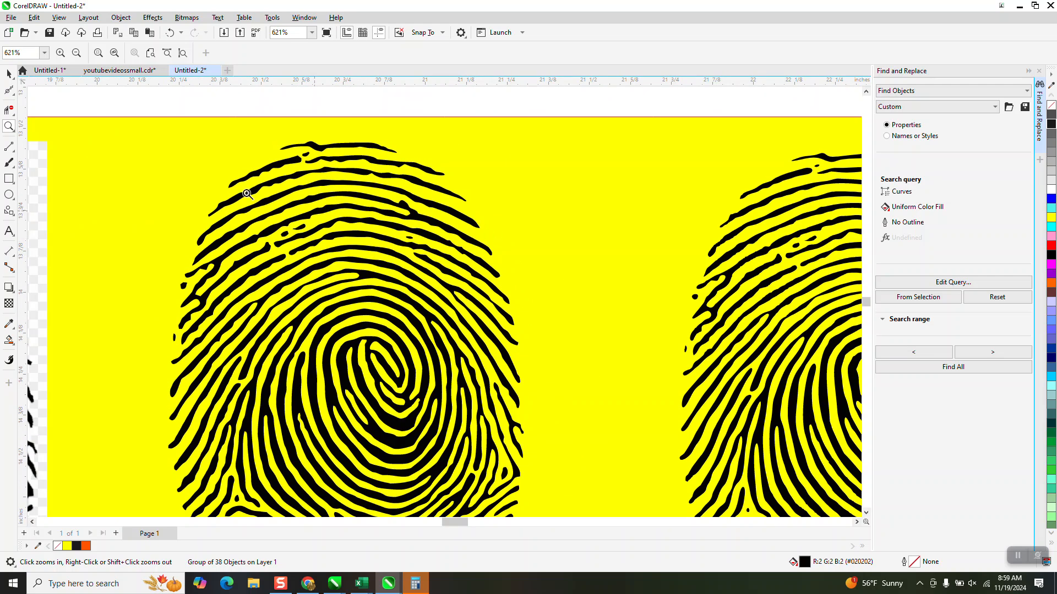
Even out the jagged edges of the topmost ridges on the middle fingerprint with the Smooth tool
left_click(9, 73)
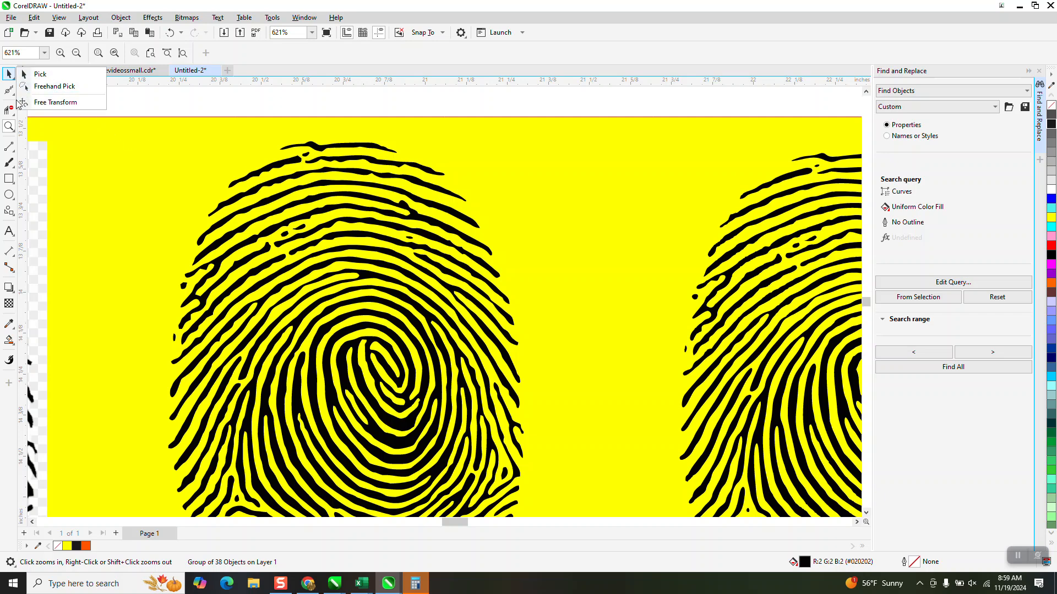
left_click(9, 90)
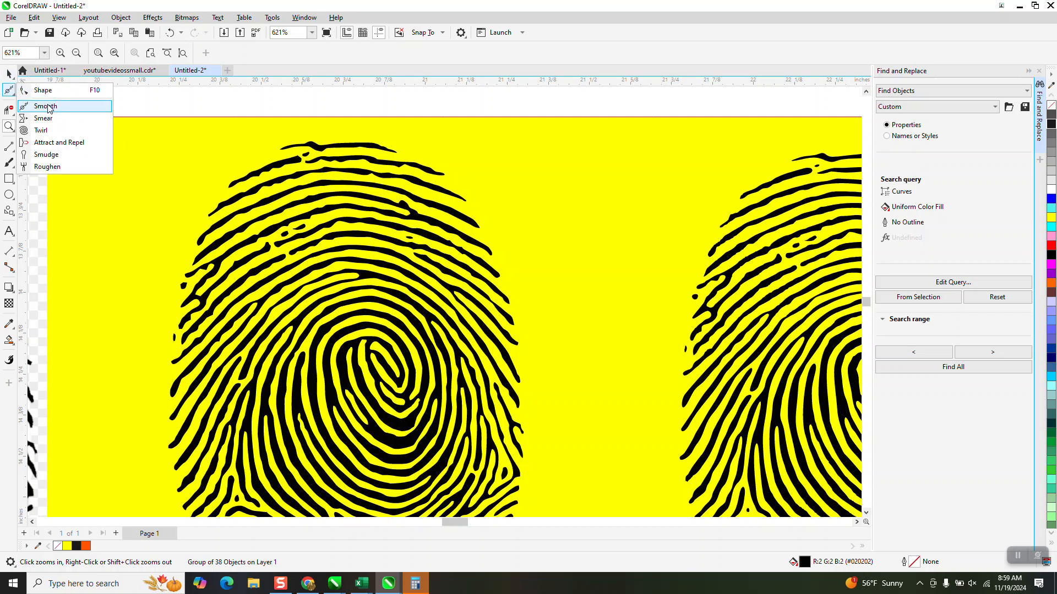
left_click(49, 106)
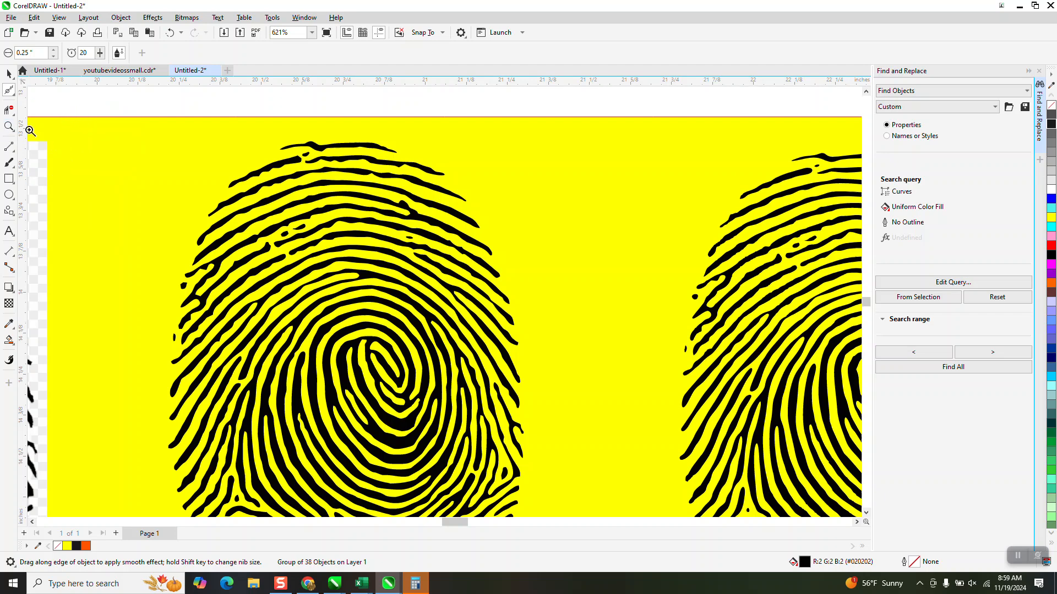
key("z")
left_click_drag(538, 282, 538, 284)
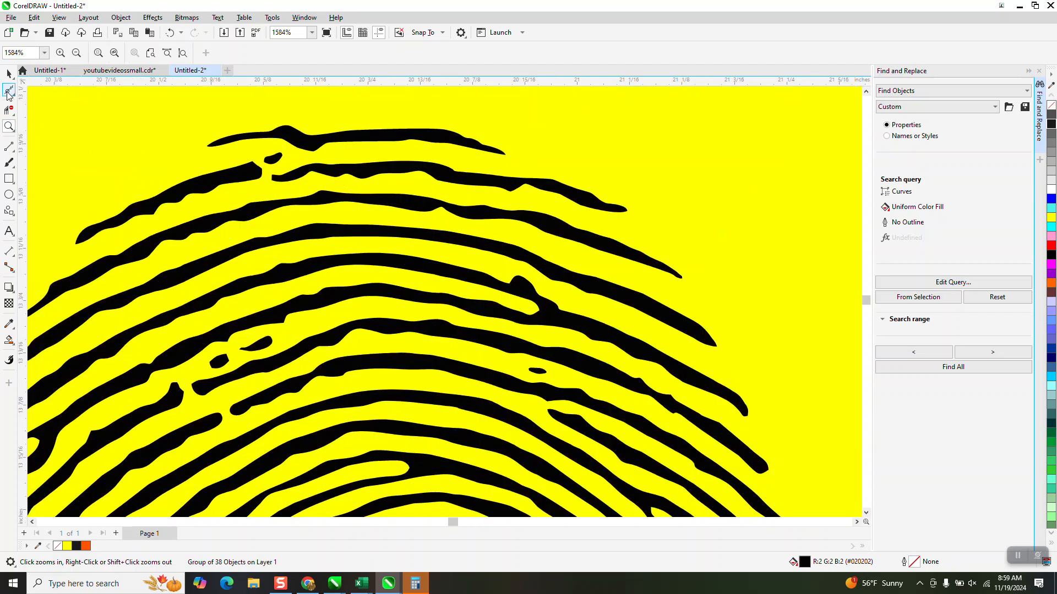
left_click(9, 91)
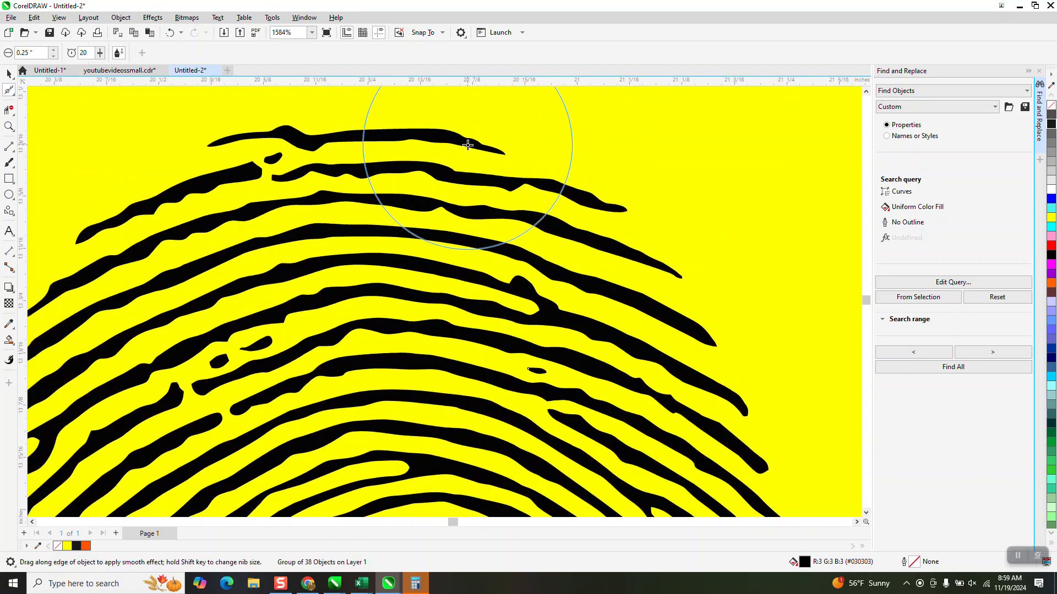
mouse_move(467, 144)
left_mouse_down()
mouse_move(276, 153)
mouse_move(271, 177)
mouse_move(124, 247)
mouse_move(137, 234)
left_mouse_up()
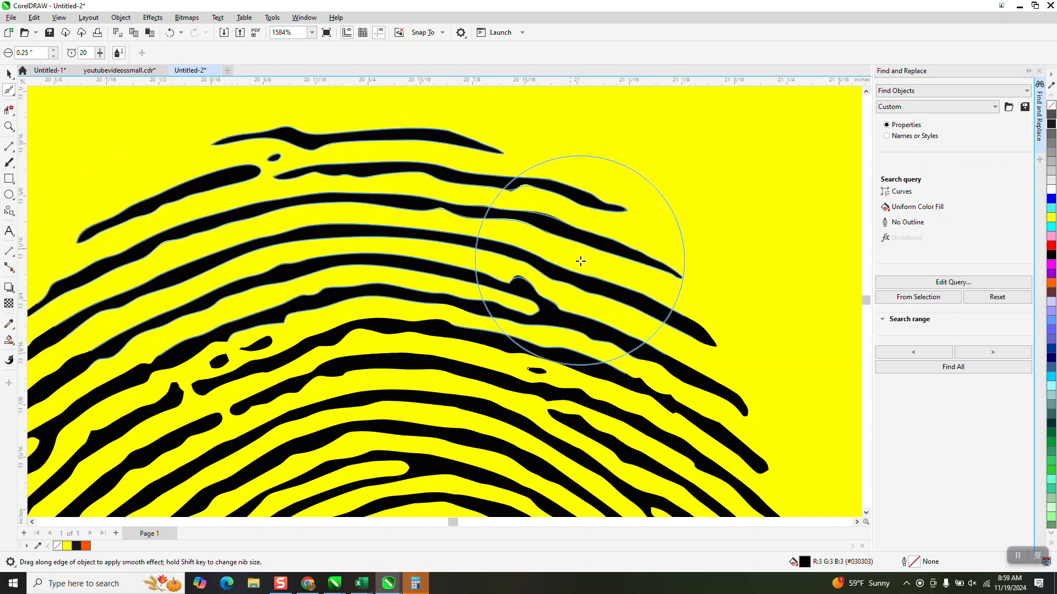
Smooth the upper-left, right-side and central ridges of the middle fingerprint
scroll(580, 262, "down", 3)
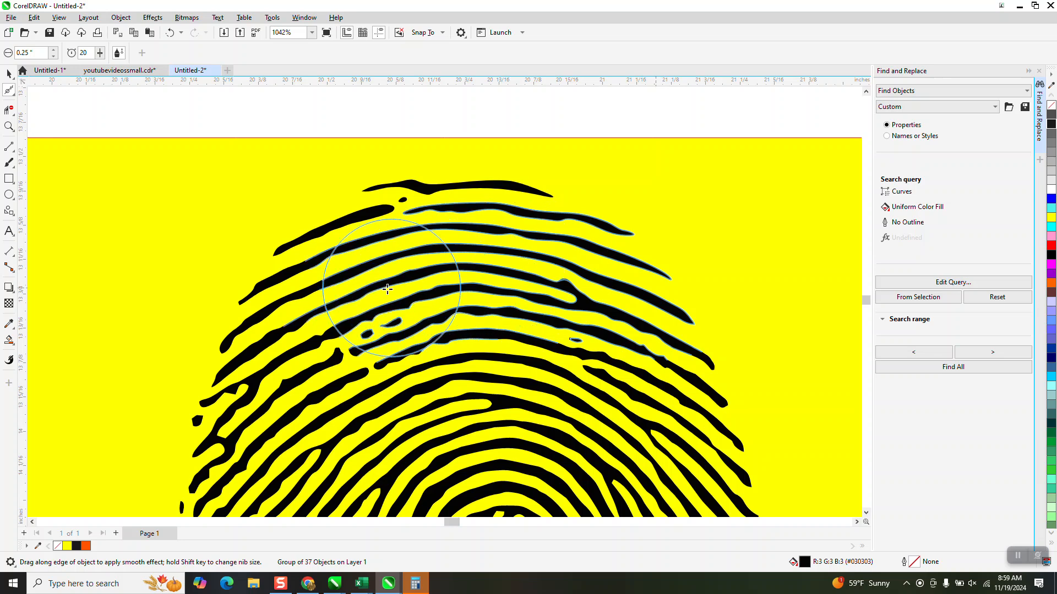
mouse_move(387, 288)
left_mouse_down()
mouse_move(223, 366)
mouse_move(352, 322)
mouse_move(597, 340)
mouse_move(707, 393)
mouse_move(439, 395)
mouse_move(215, 492)
mouse_move(184, 456)
left_mouse_up()
scroll(200, 330, "down", 2)
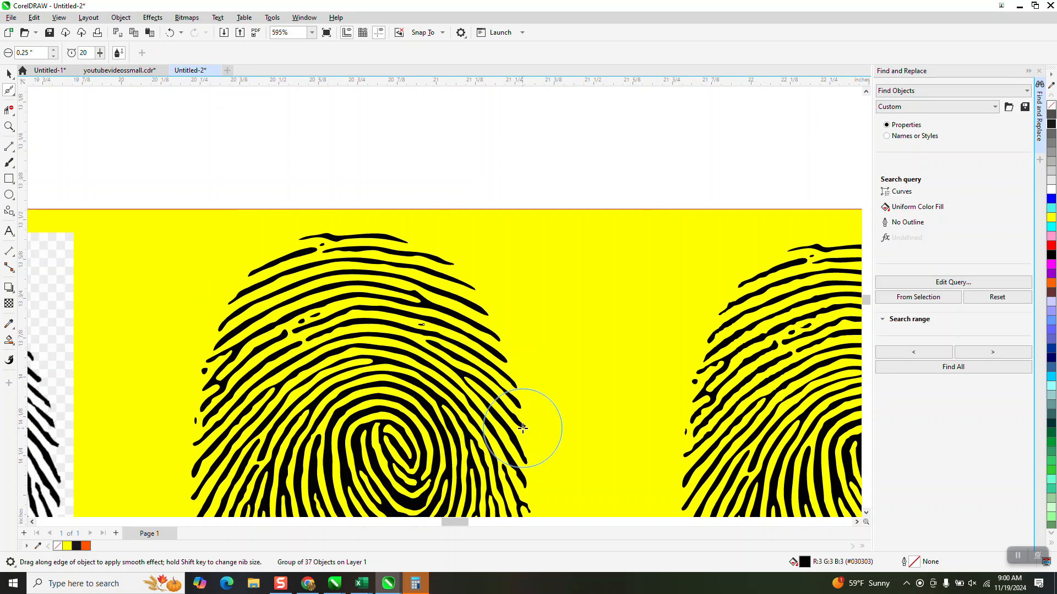
mouse_move(523, 428)
left_mouse_down()
mouse_move(451, 383)
mouse_move(341, 376)
mouse_move(250, 418)
mouse_move(203, 467)
mouse_move(277, 449)
mouse_move(425, 442)
mouse_move(514, 466)
mouse_move(248, 468)
left_mouse_up()
scroll(385, 418, "down", 2)
mouse_move(410, 430)
left_mouse_down()
mouse_move(445, 406)
mouse_move(308, 426)
mouse_move(249, 394)
mouse_move(248, 355)
mouse_move(274, 297)
mouse_move(317, 282)
mouse_move(387, 318)
mouse_move(421, 378)
mouse_move(446, 396)
left_mouse_up()
Smooth the wavy lower-right ridges of the middle fingerprint with the Smooth tool
left_click(9, 127)
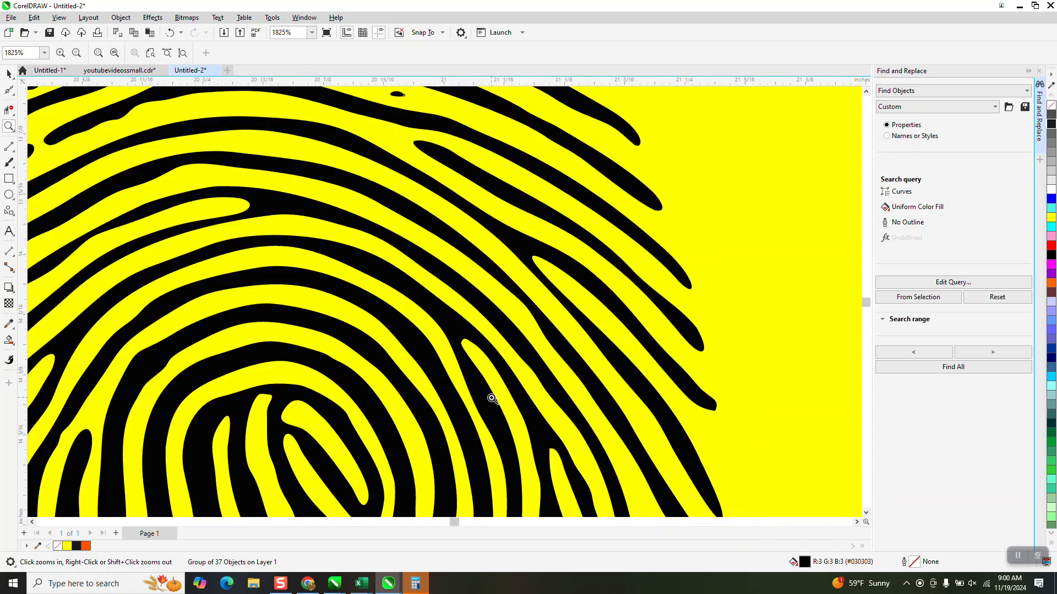
scroll(443, 181, "down", 4)
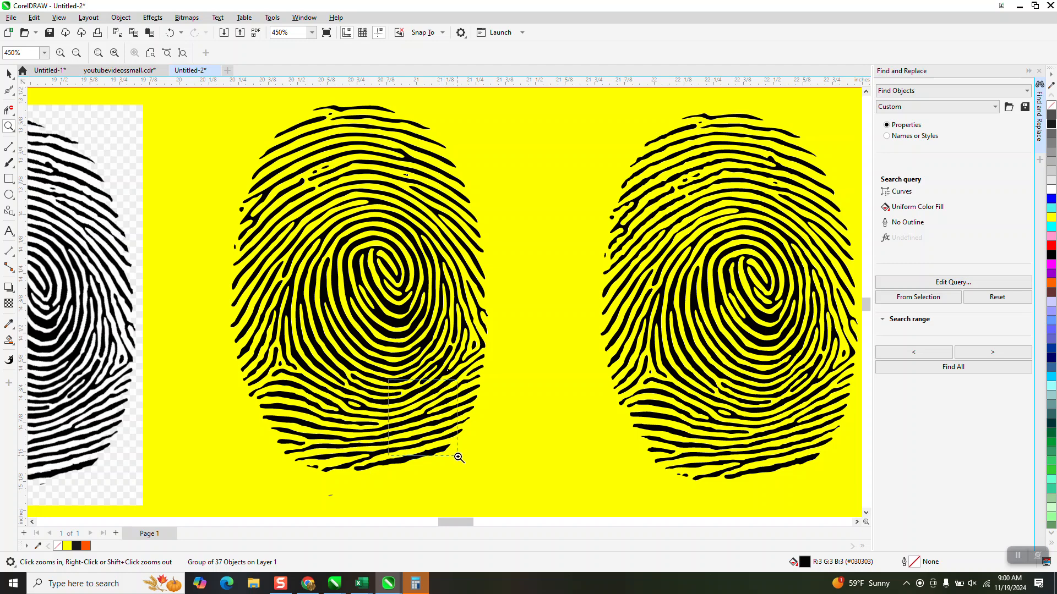
left_click_drag(459, 457, 465, 459)
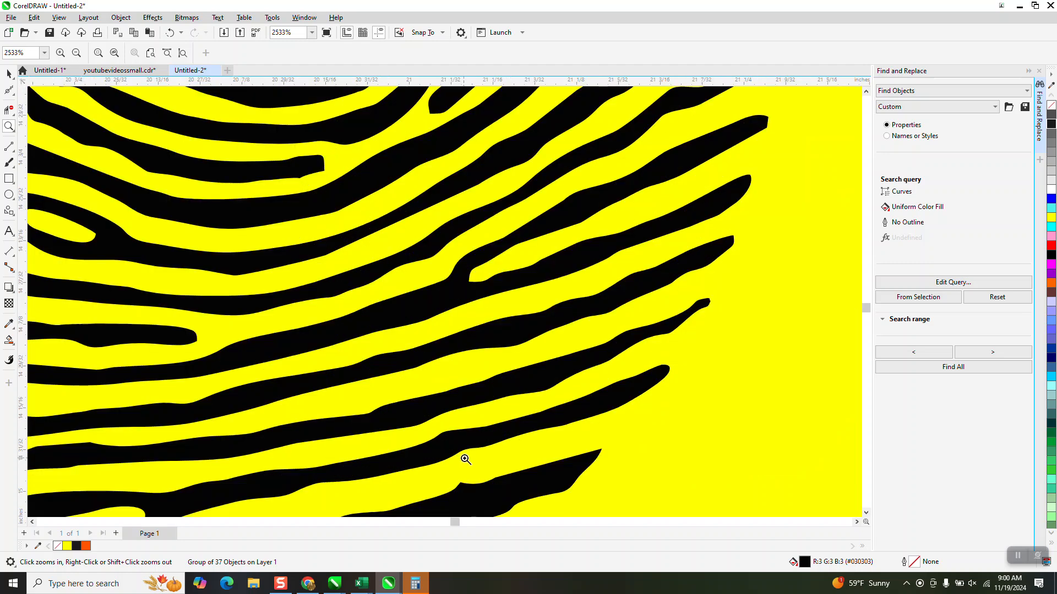
left_click(15, 96)
left_click(45, 106)
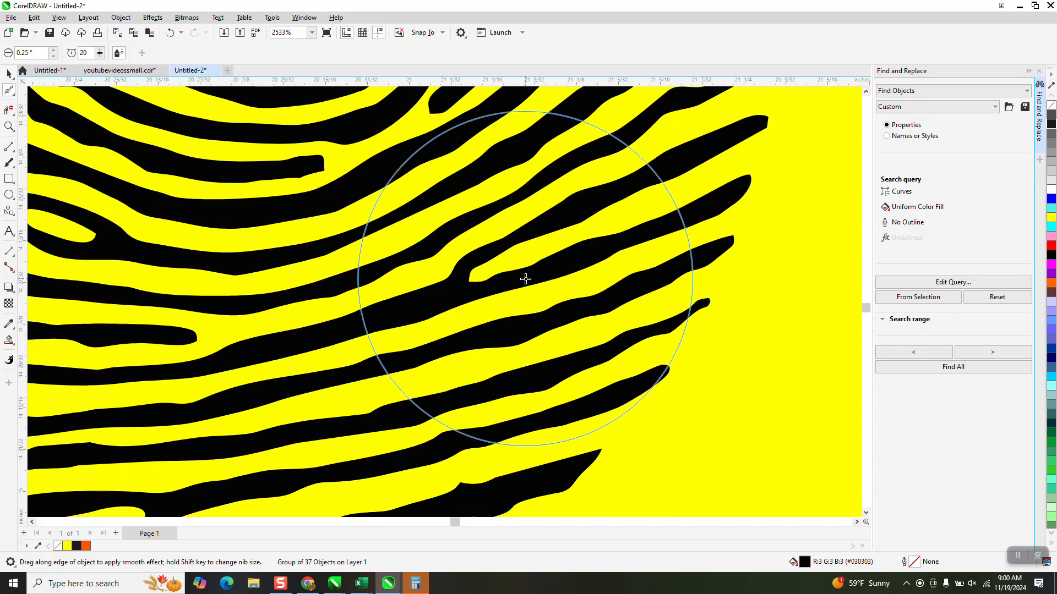
mouse_move(524, 279)
left_mouse_down()
mouse_move(509, 290)
mouse_move(495, 283)
mouse_move(495, 425)
mouse_move(446, 504)
left_mouse_up()
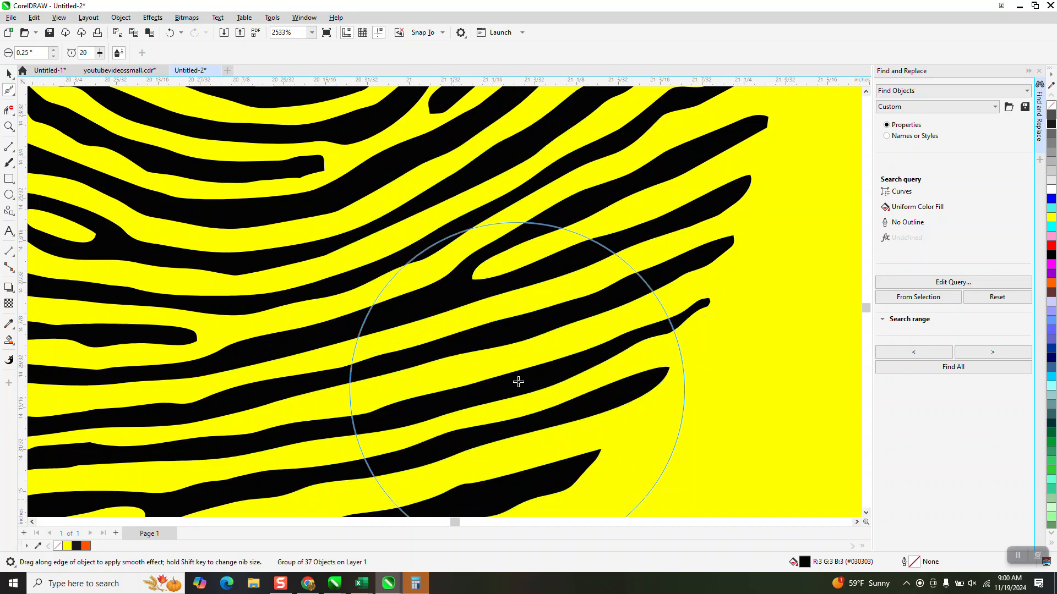
Smooth the remaining bottom and left-side ridges of the middle fingerprint, and return to the Pick tool
scroll(519, 380, "down", 3)
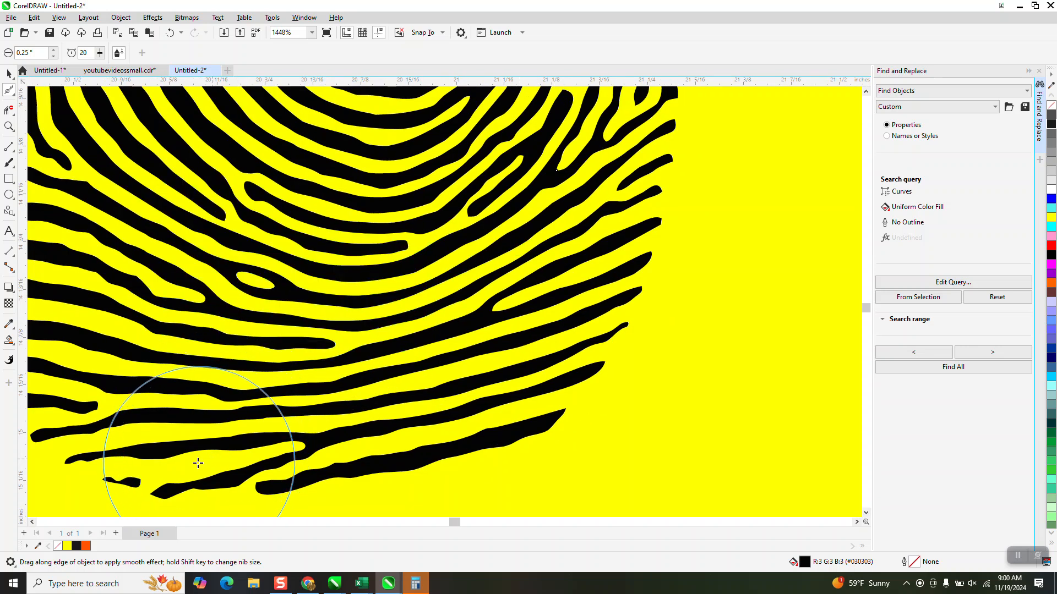
scroll(770, 374, "down", 2)
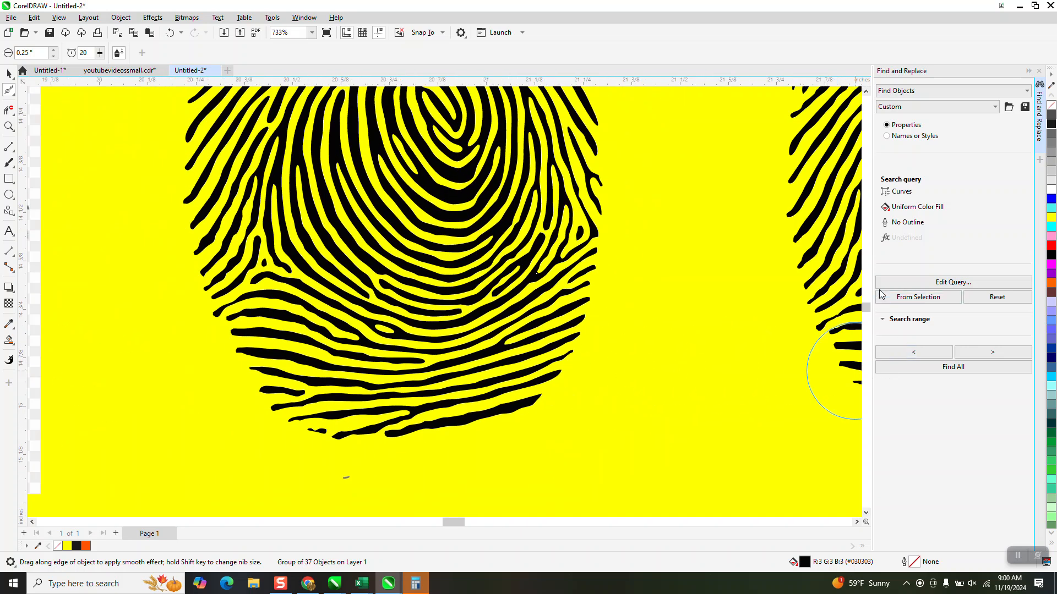
scroll(517, 275, "down", 2)
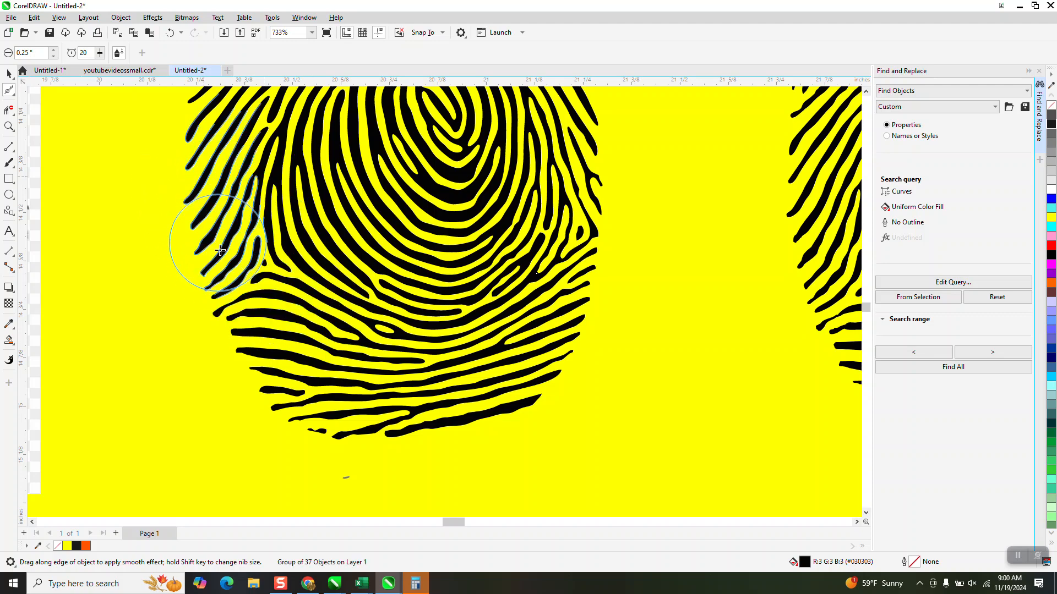
left_click(9, 73)
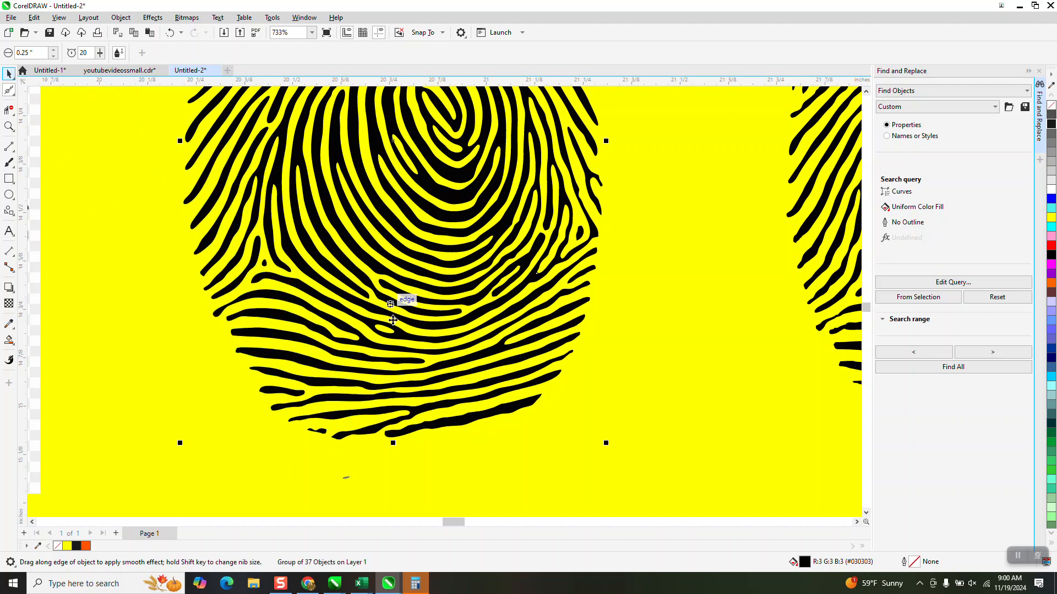
scroll(407, 300, "down", 2)
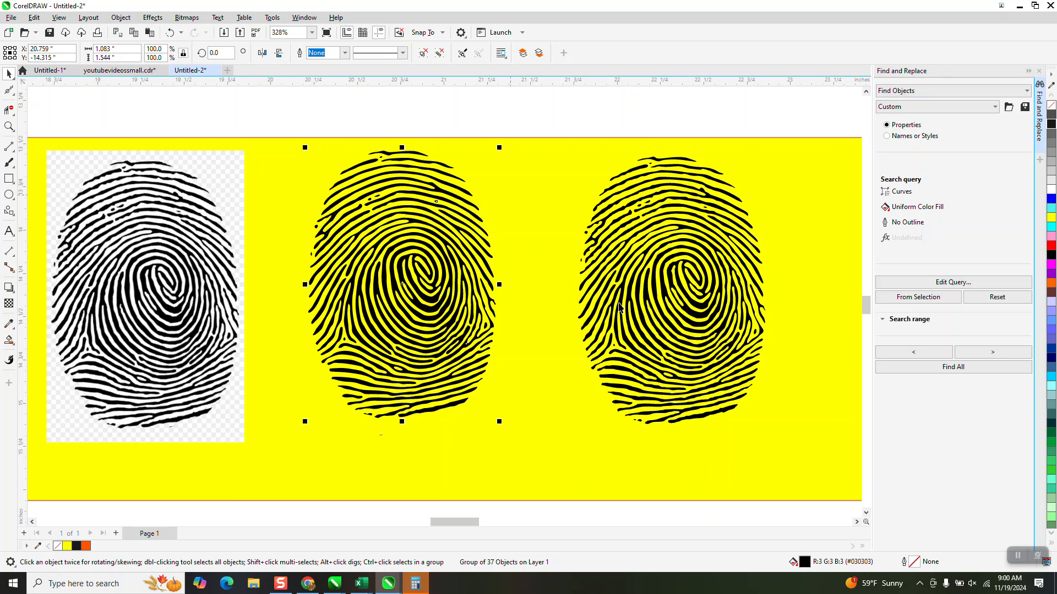
Smooth the bumpy edges of the lowest ridge at the middle fingerprint's lower-right end
left_click(9, 126)
left_click_drag(487, 430, 486, 431)
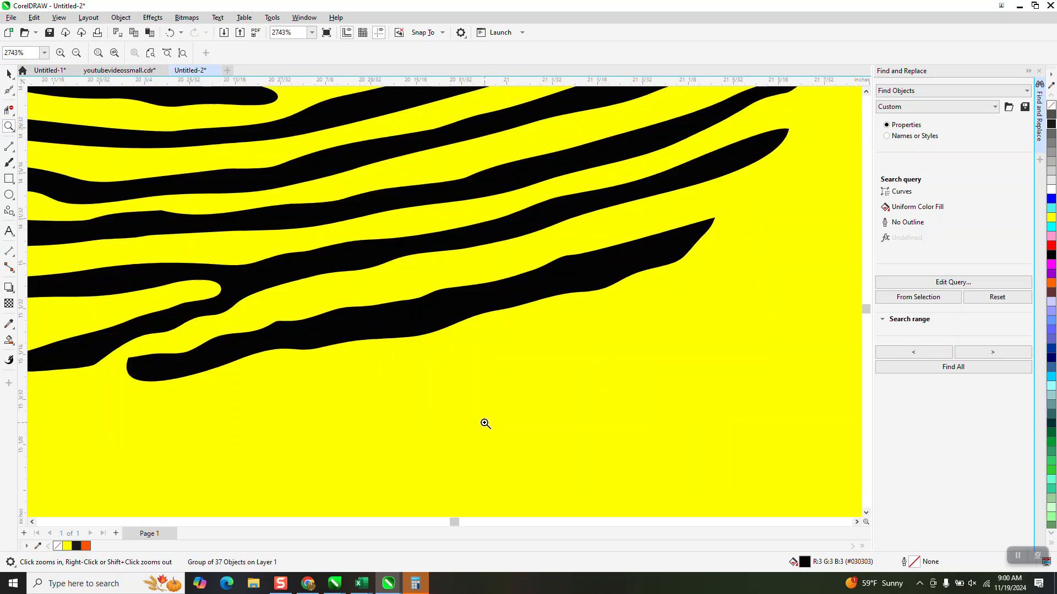
left_click(11, 93)
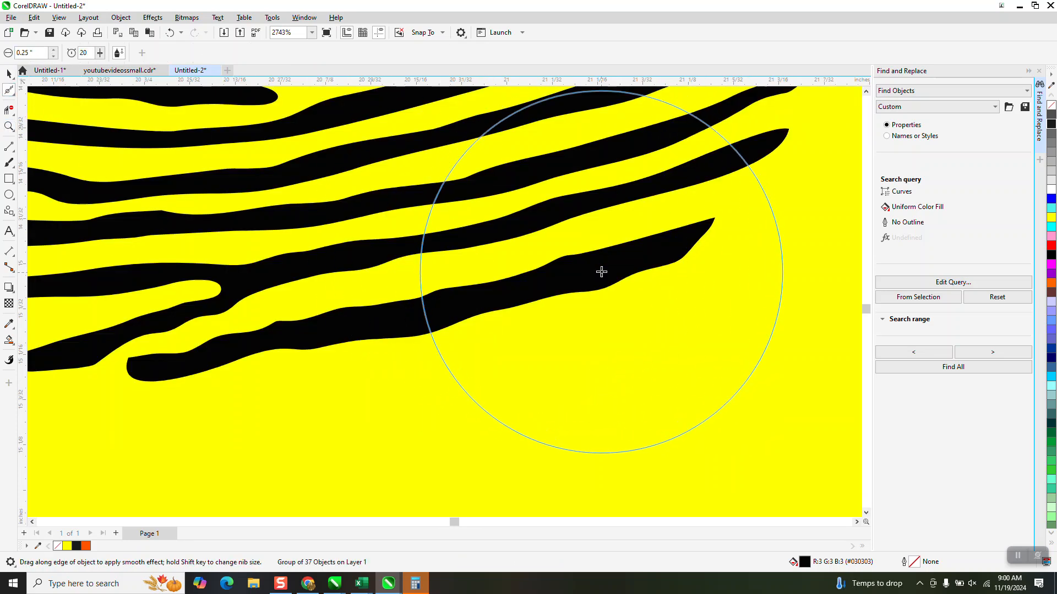
left_click_drag(307, 347, 402, 329)
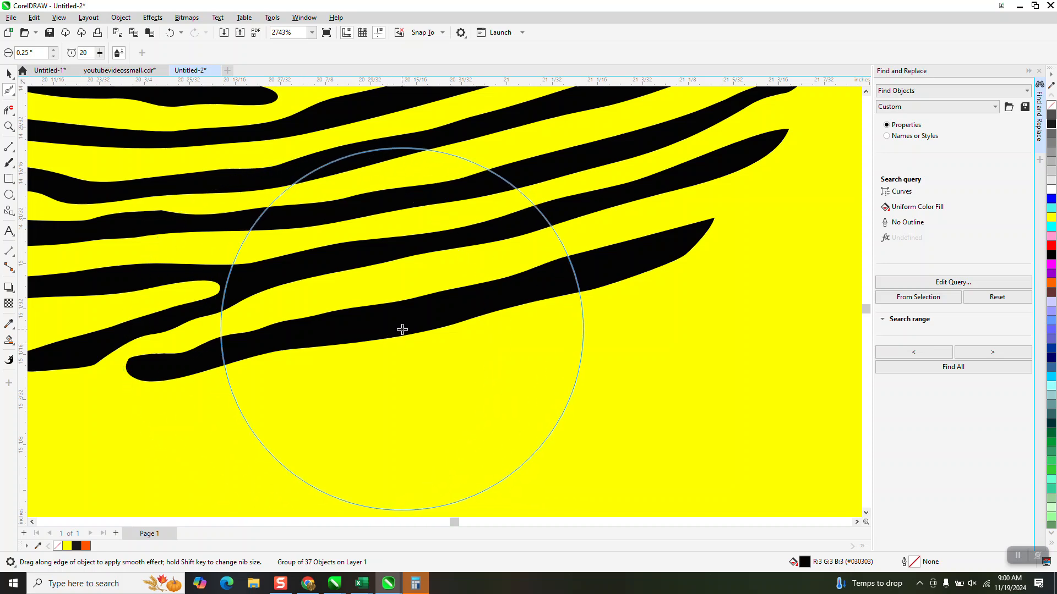